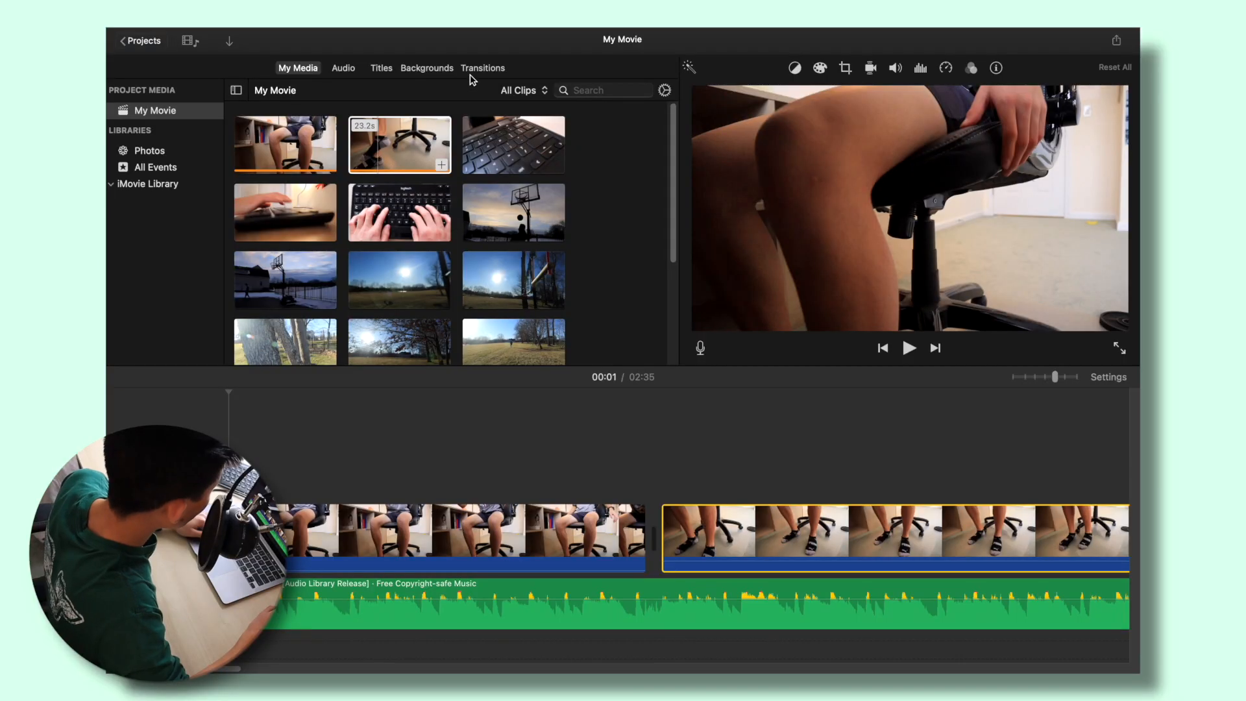
# Add a Fade to Black transition before the first clip and give the music track a short fade-in at its start
pyautogui.click(476, 70)
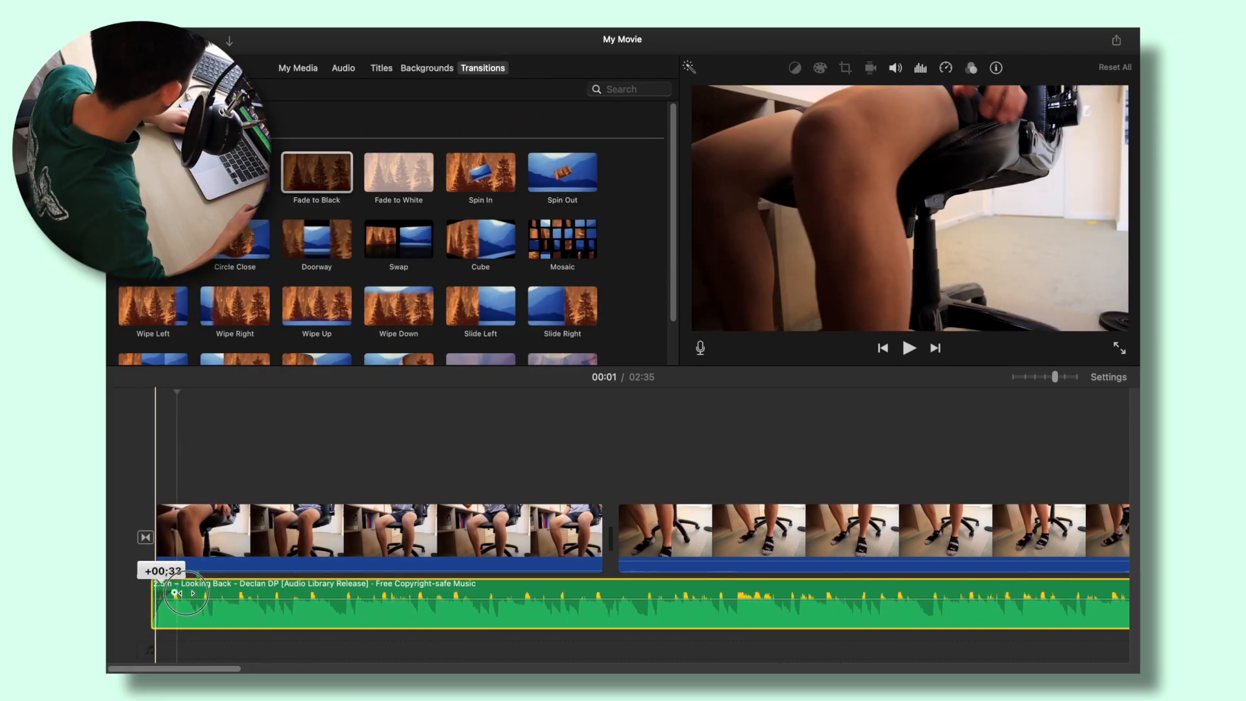
pyautogui.moveTo(175, 592); pyautogui.dragTo(169, 592)
pyautogui.press('space')
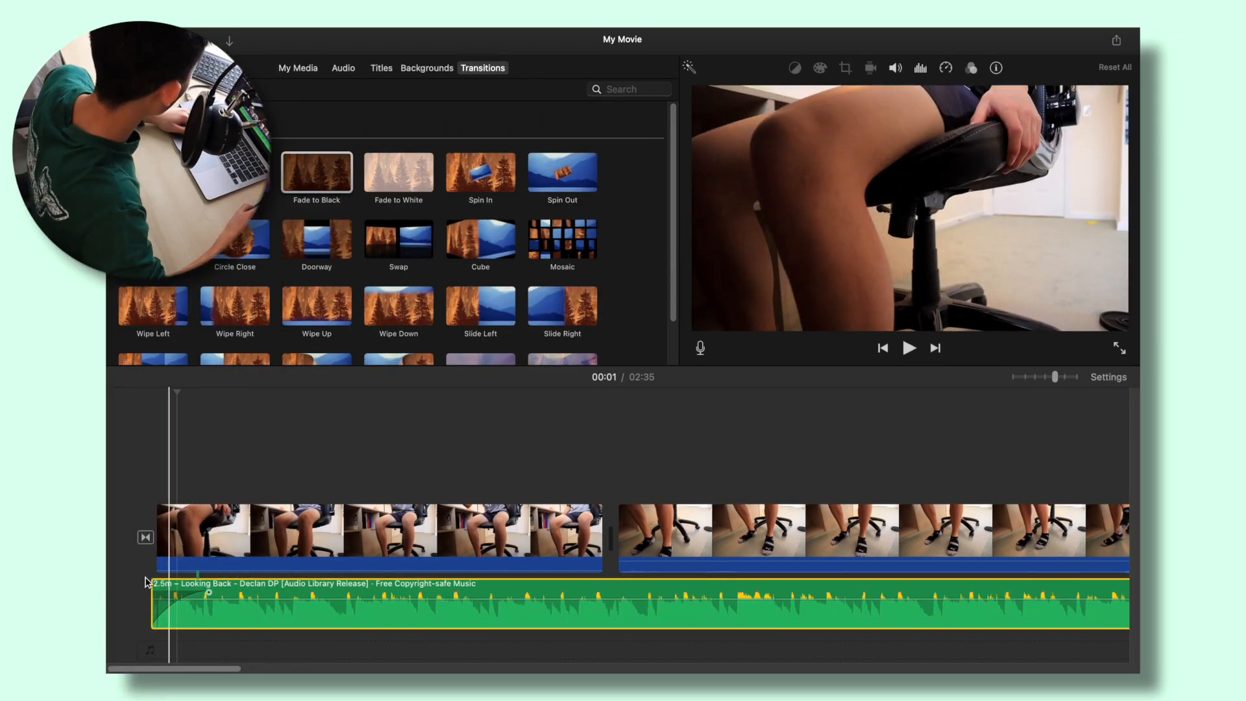
pyautogui.press('space')
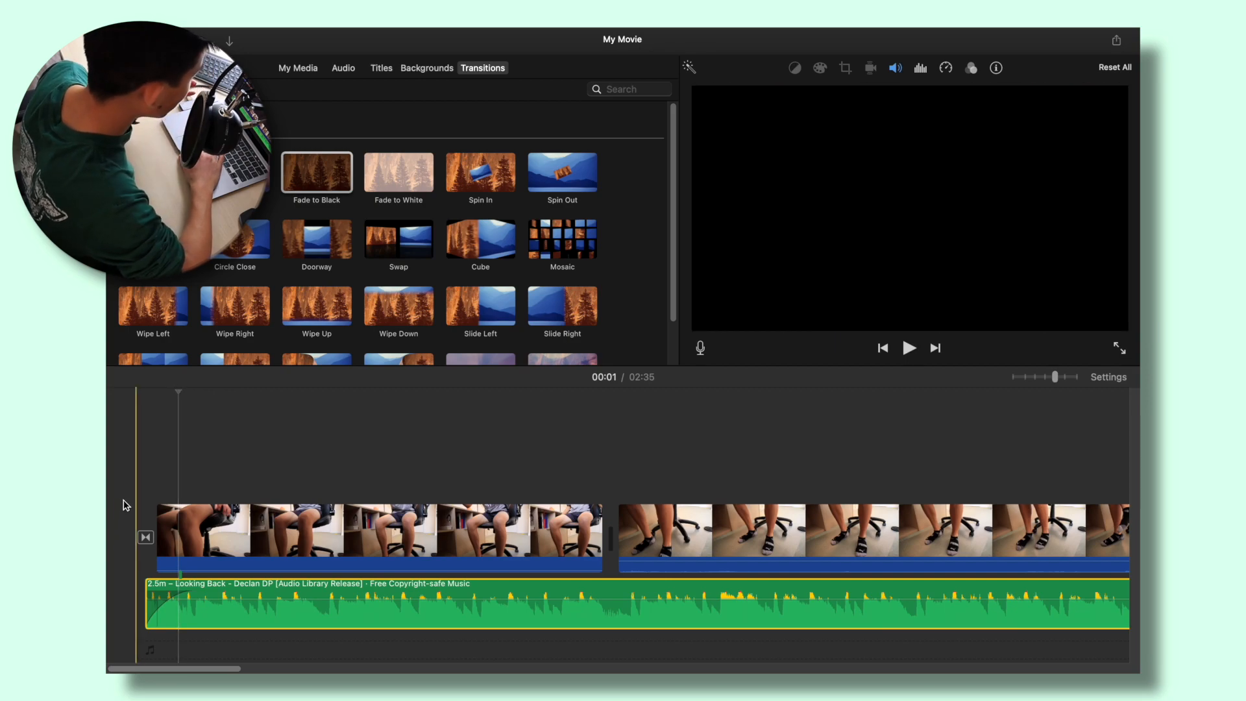
# Trim the first clip to 4.0 seconds by removing everything after the playhead, and set it to play in reverse
pyautogui.click(335, 545)
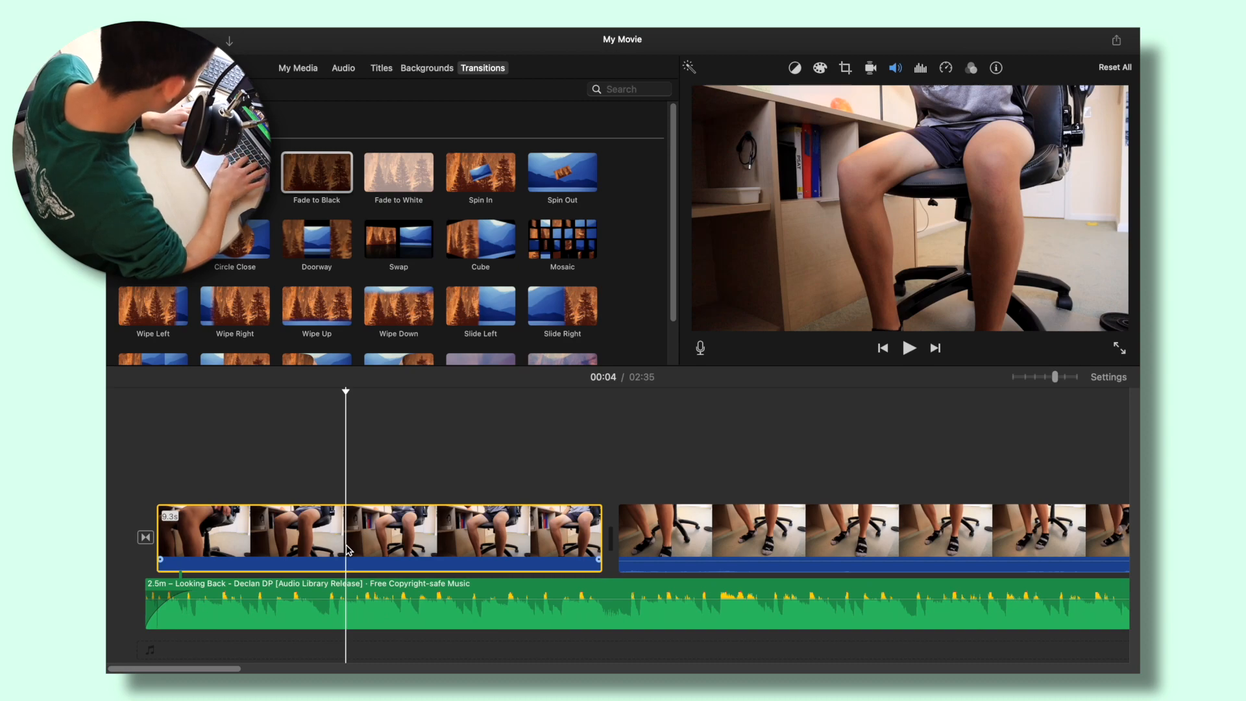
pyautogui.hotkey('alt', '/')
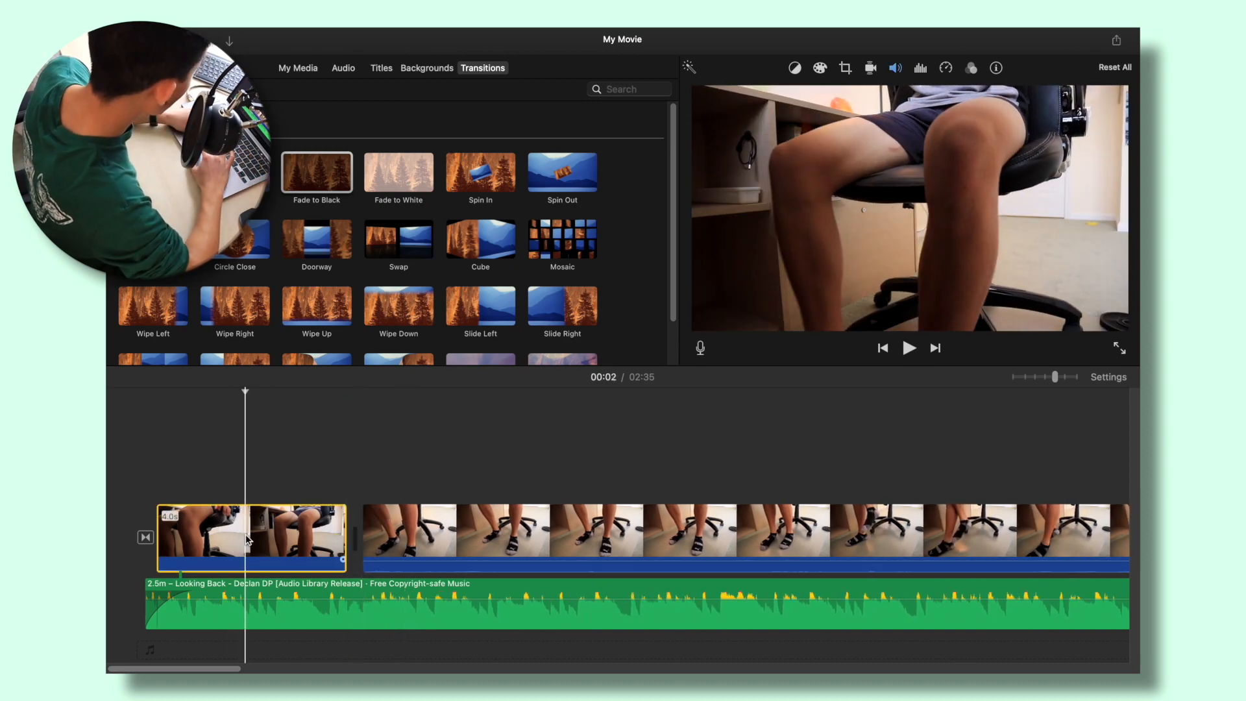
pyautogui.rightClick(247, 539)
pyautogui.click(286, 533)
pyautogui.click(945, 67)
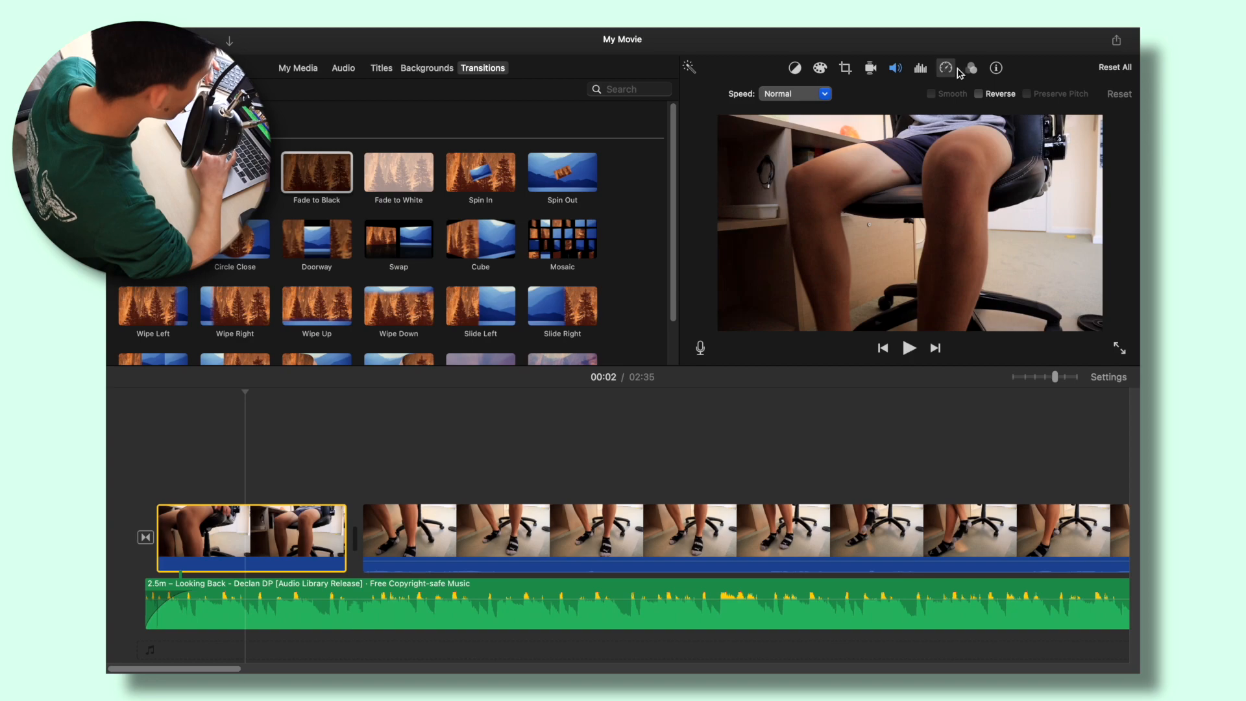
pyautogui.click(979, 94)
pyautogui.click(258, 481)
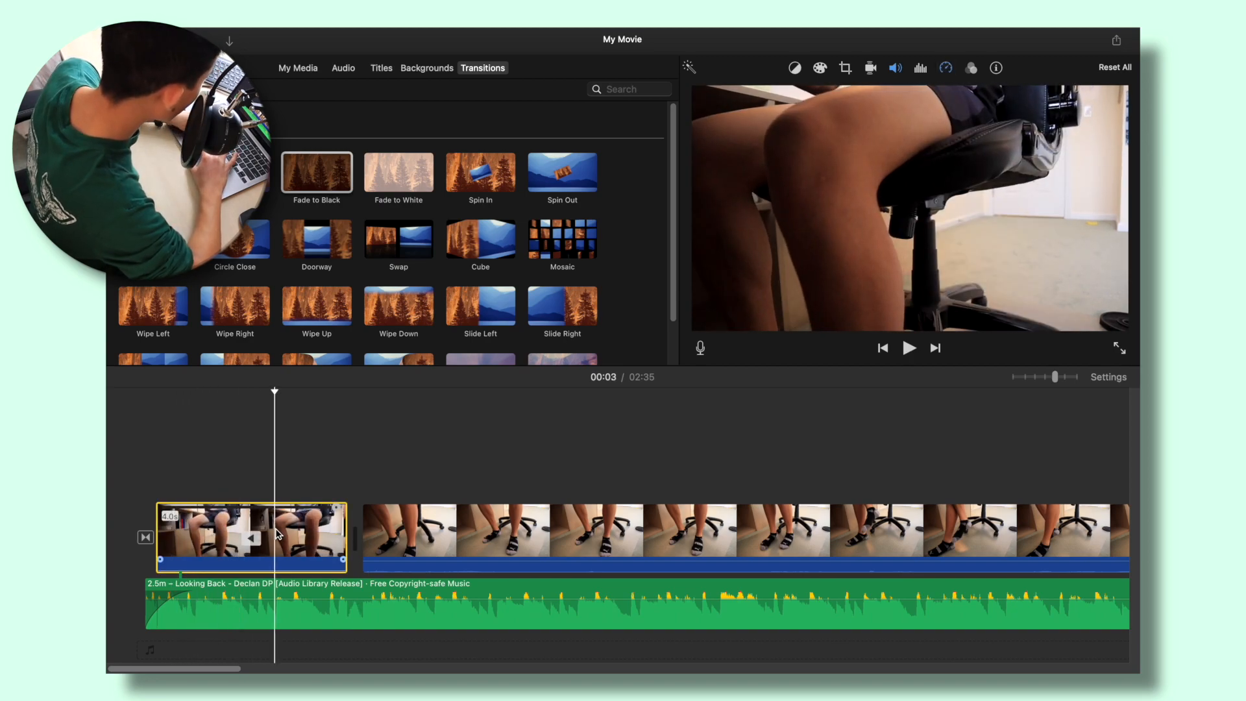
# Split the reversed clip into three segments in time with the music and set the first segment's speed to Fast
pyautogui.click(214, 536)
pyautogui.click(216, 536)
pyautogui.click(216, 536)
pyautogui.click(809, 94)
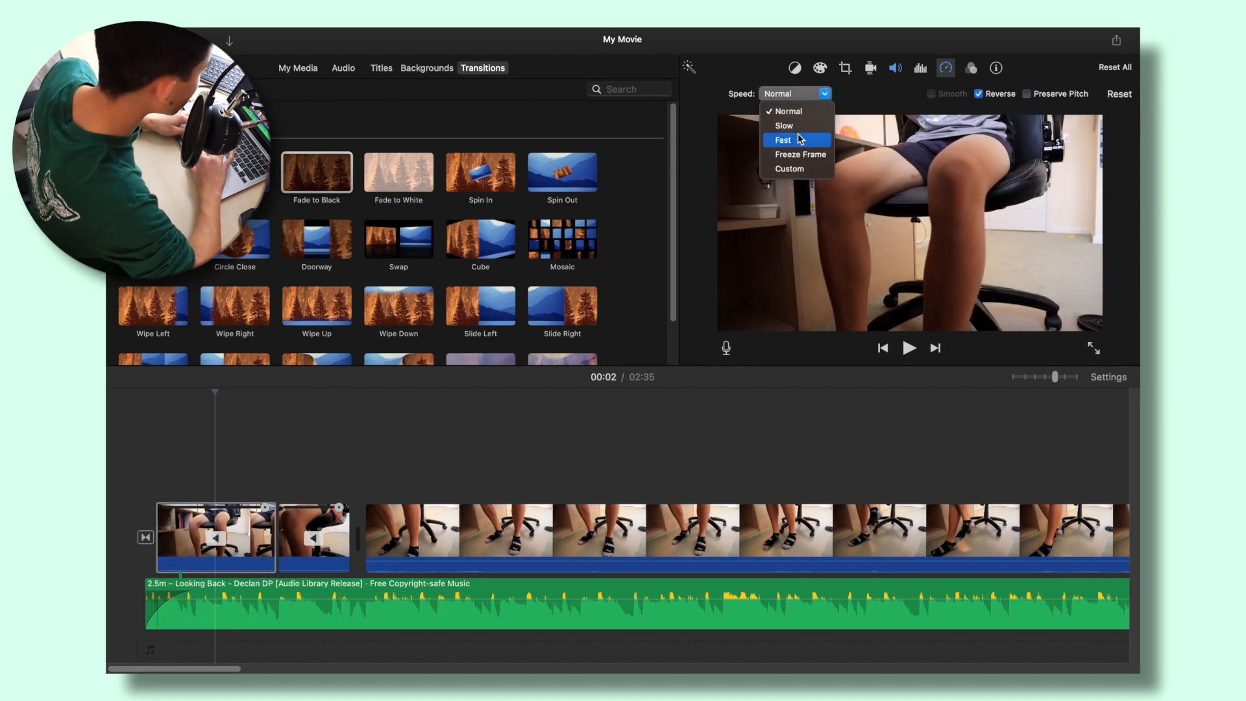
pyautogui.press('space')
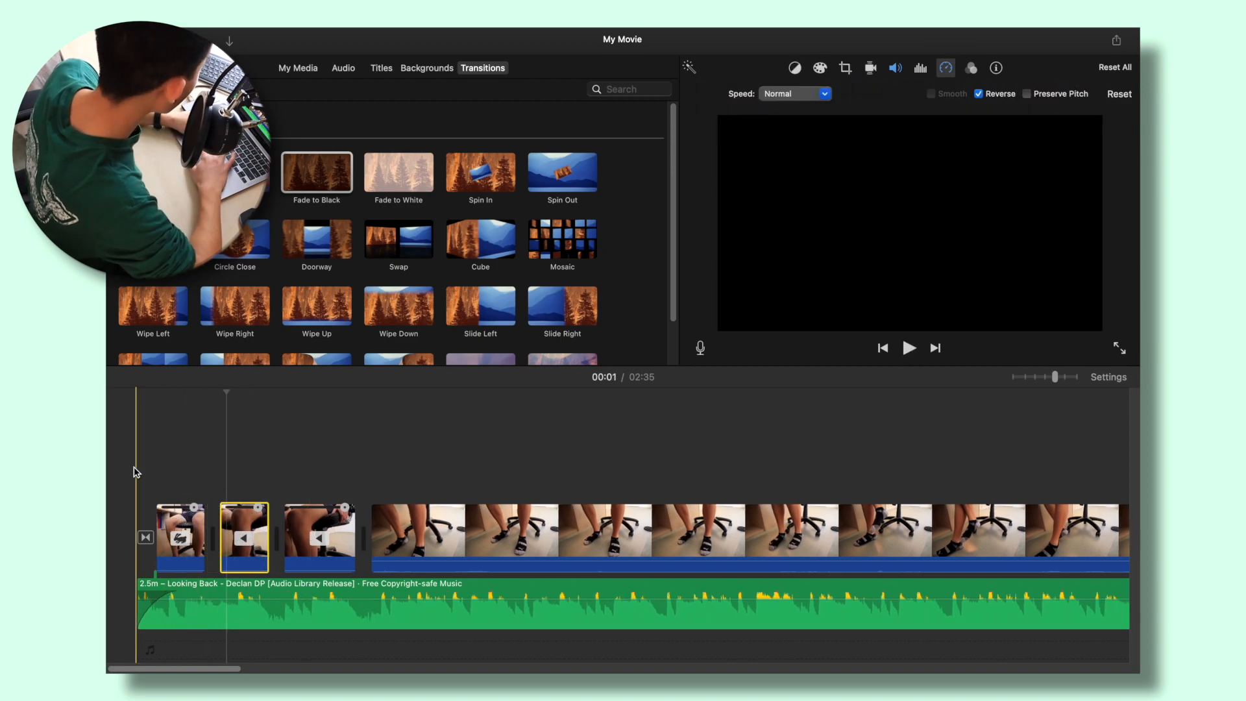
pyautogui.press('space')
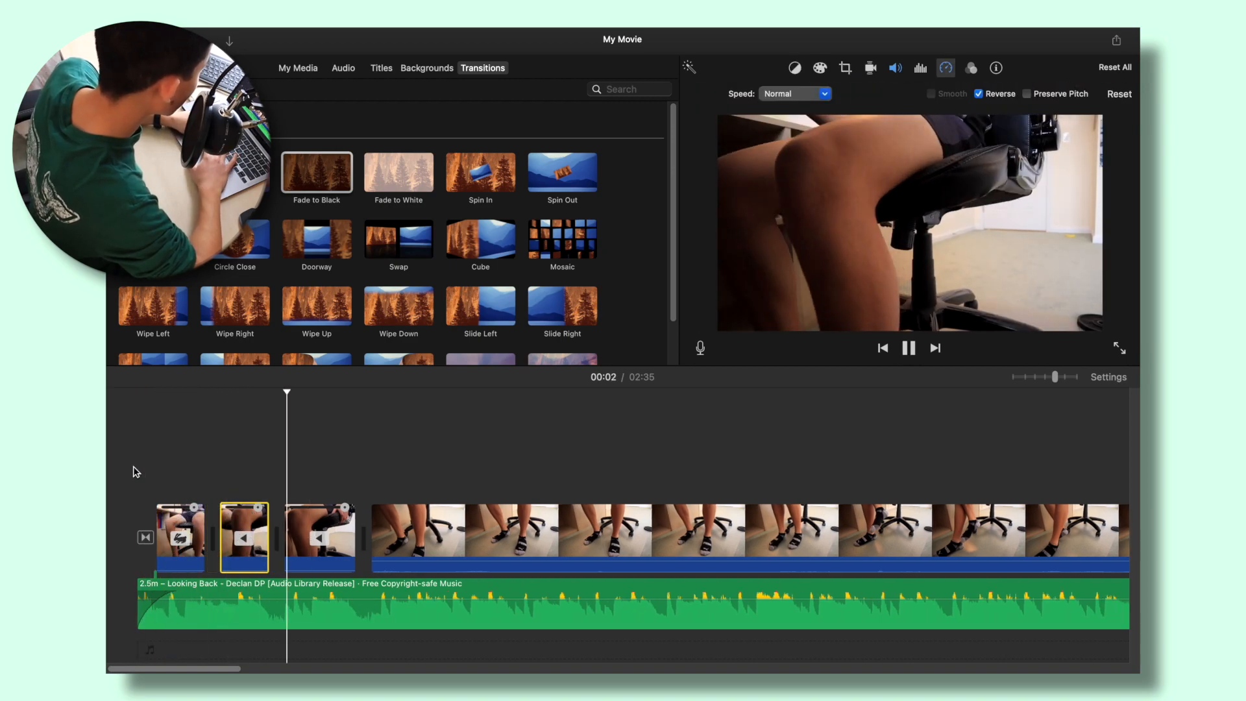
# Split the third reversed segment near its start on the music beat, delete the excess, and play back the opening
pyautogui.click(294, 497)
pyautogui.press('super+equal')
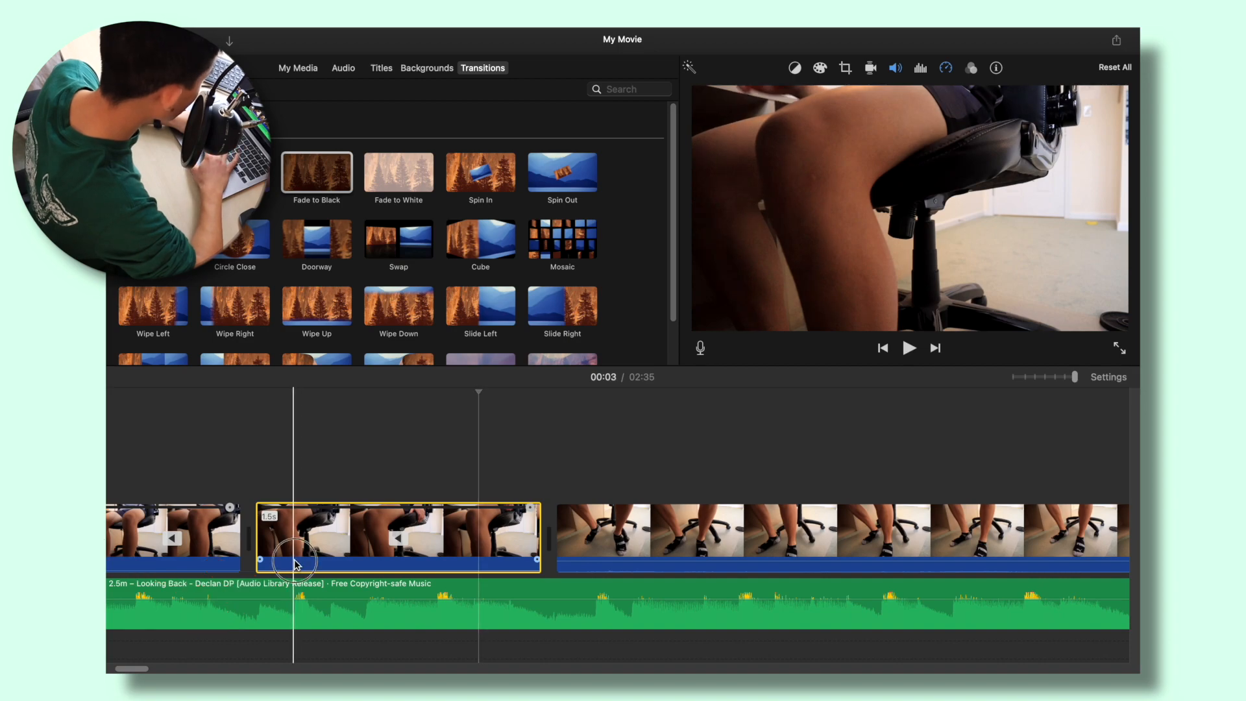
pyautogui.press('super+b')
pyautogui.press('Delete')
pyautogui.hscroll(-4, 356, 557)
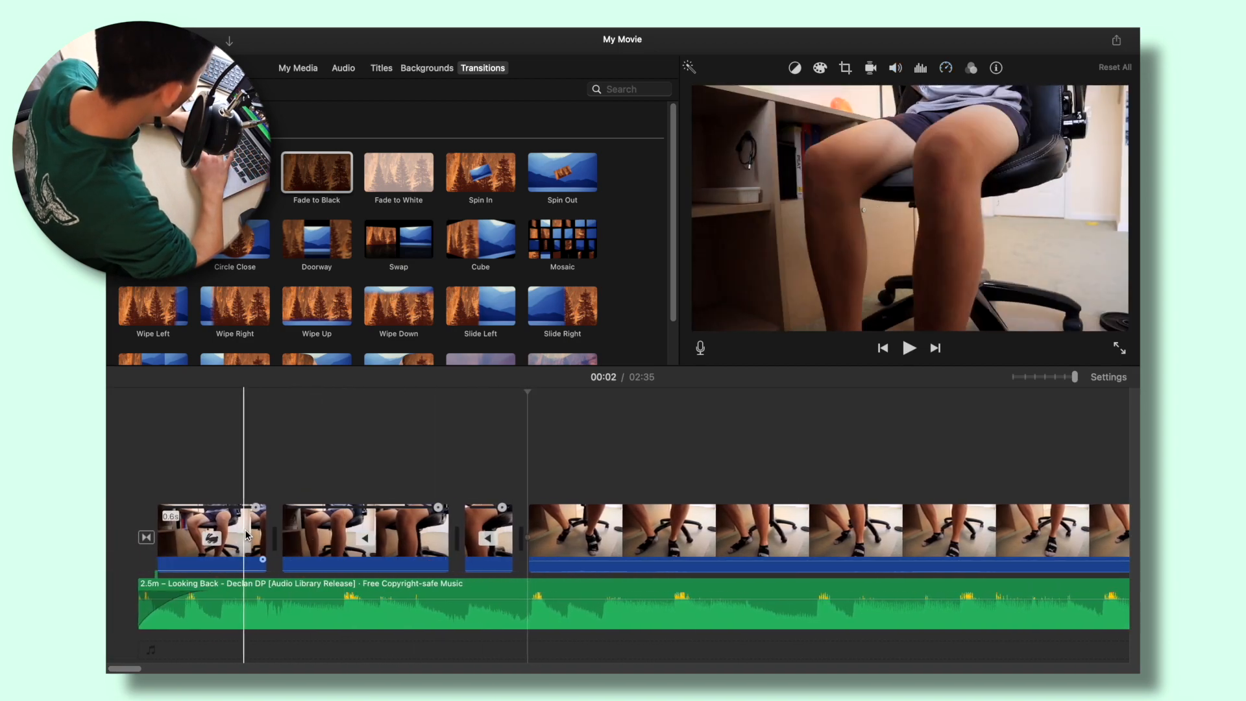
pyautogui.press('space')
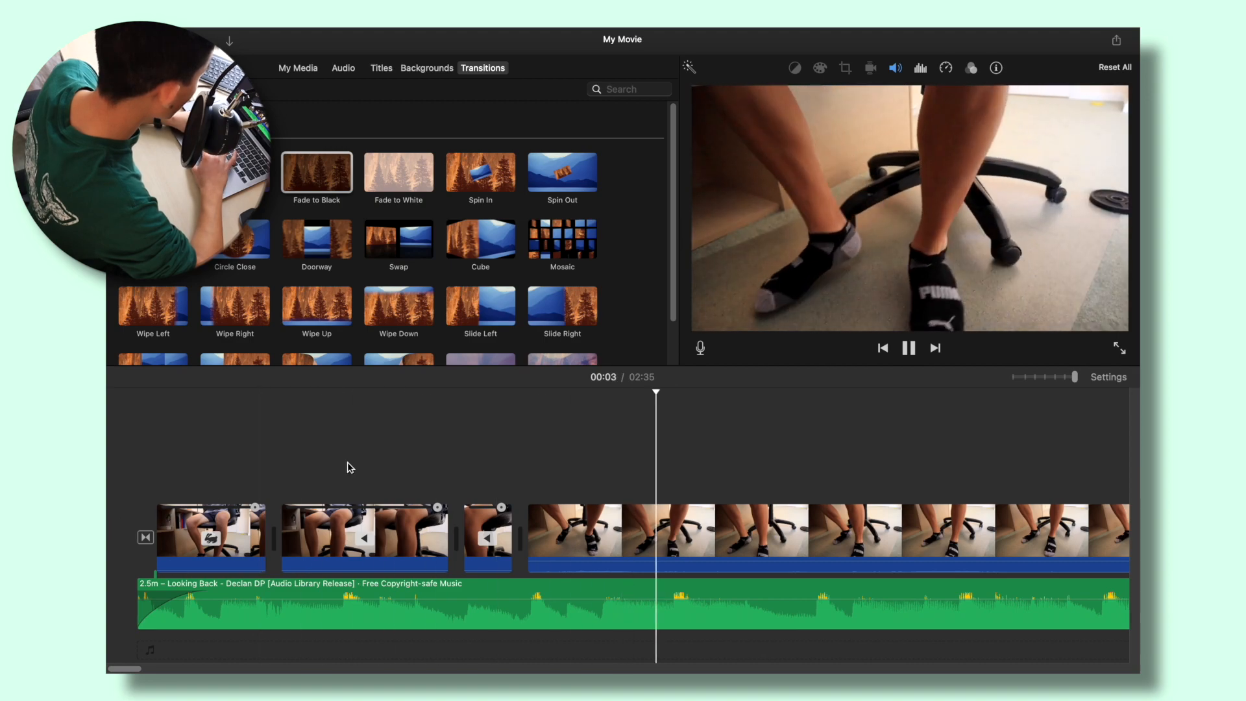
pyautogui.press('space')
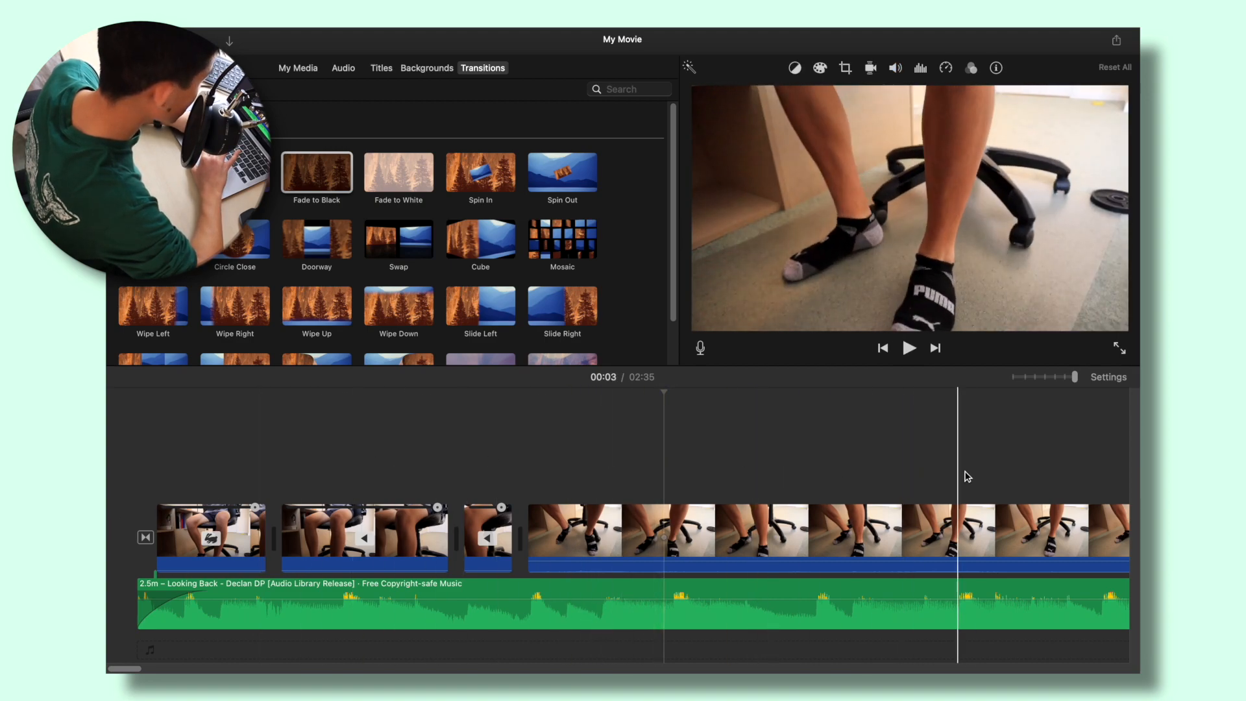
# Trim the start of the feet clip so 19.2 seconds remain, and split off a short first segment on the beat
pyautogui.hscroll(5, 941, 517)
pyautogui.hscroll(3, 941, 517)
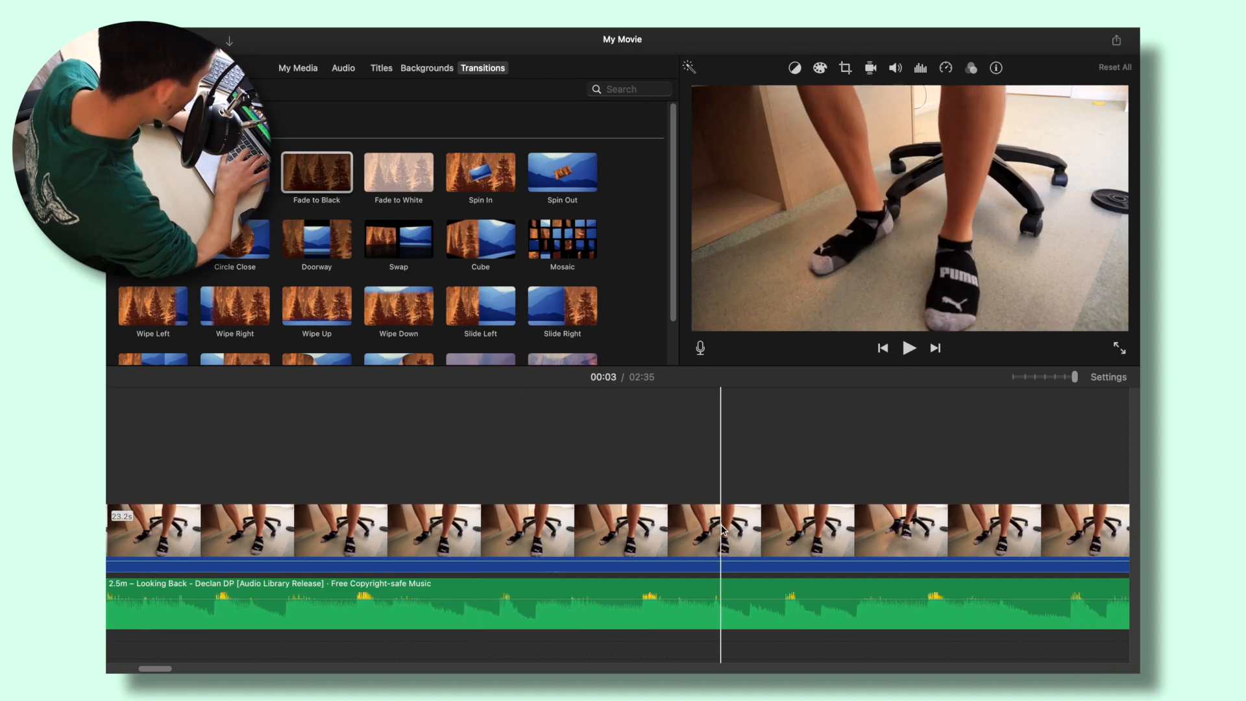
pyautogui.press('super+minus')
pyautogui.press('space')
pyautogui.press('super+equal')
pyautogui.press('super+equal')
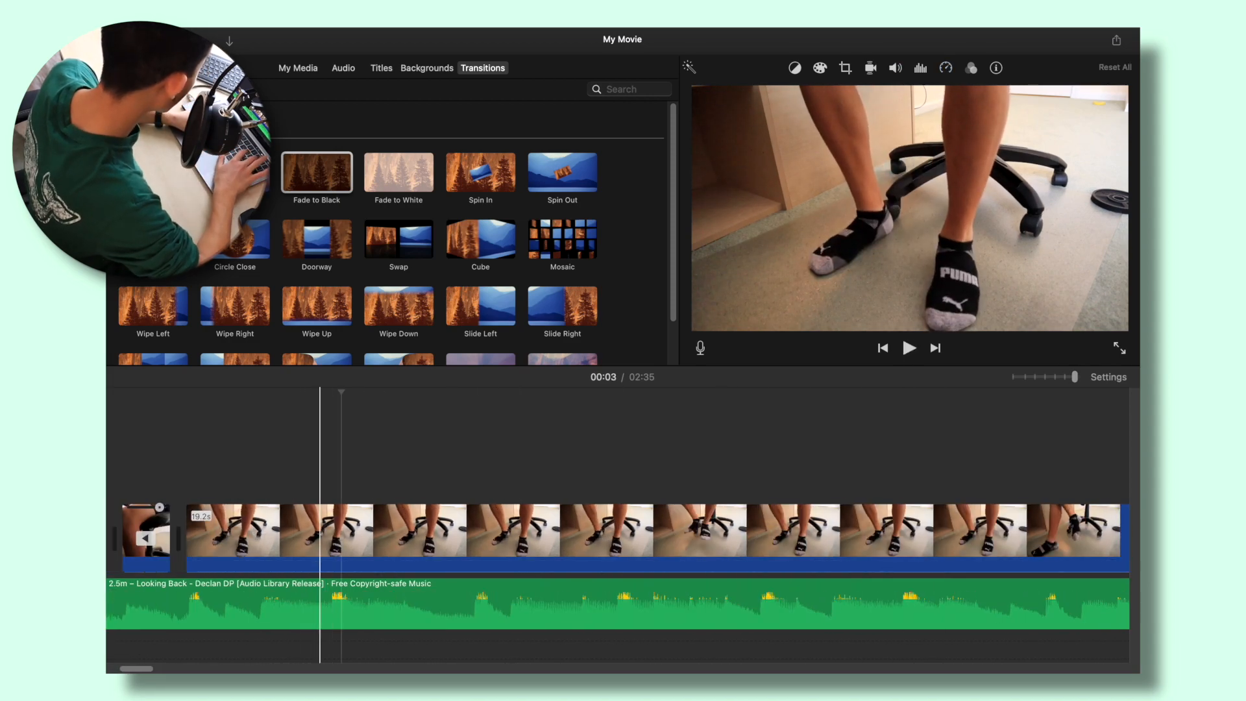
pyautogui.hscroll(5, 332, 545)
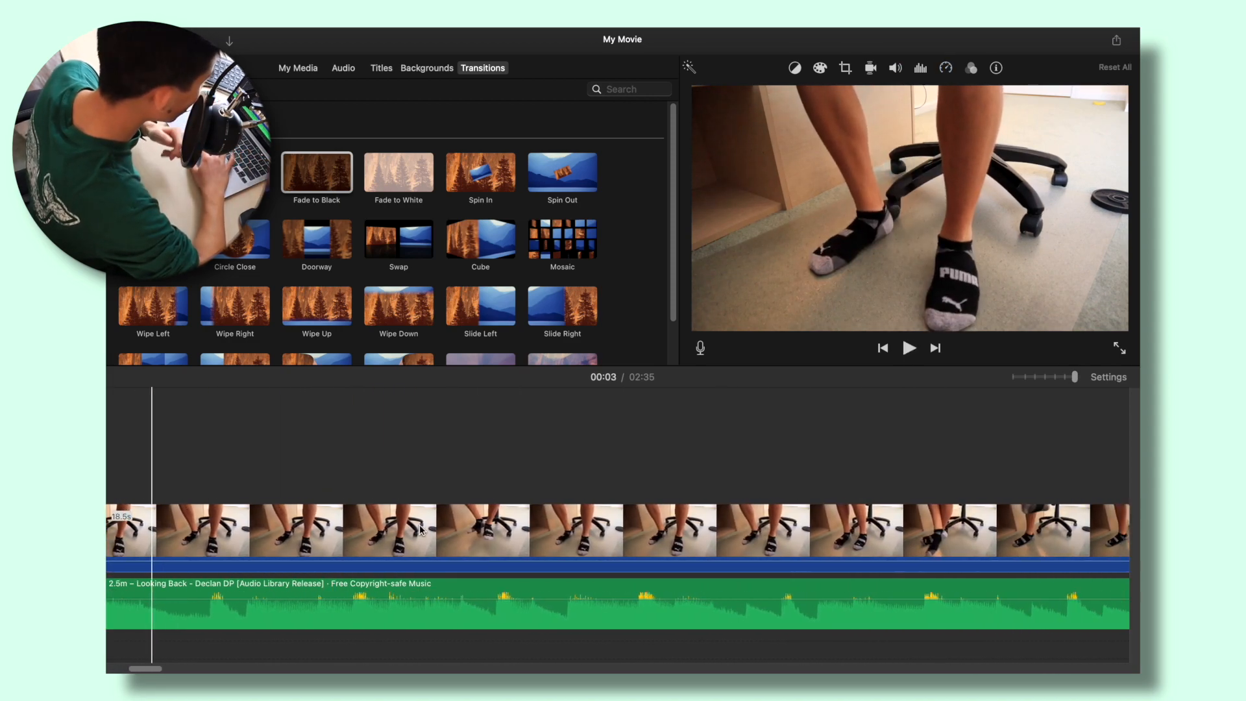
# Trim the start of the remaining feet footage to the next foot movement, leaving 12.8 seconds
pyautogui.hscroll(2, 605, 488)
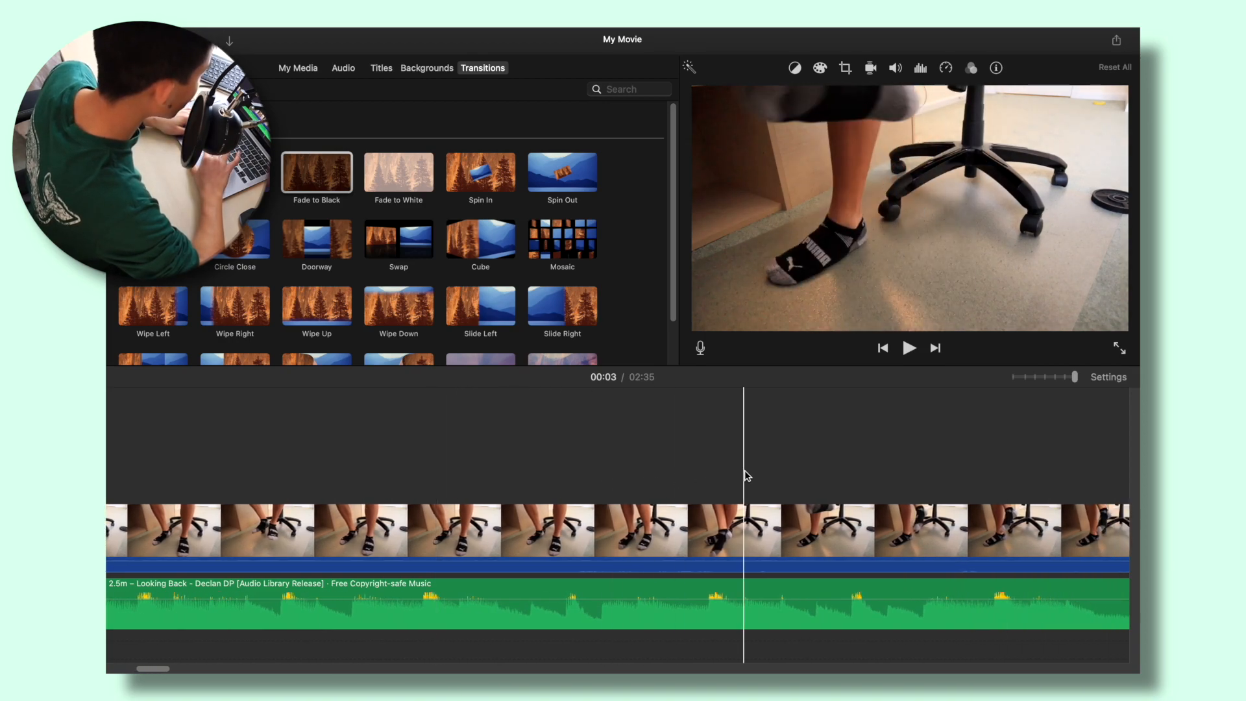
pyautogui.click(623, 521)
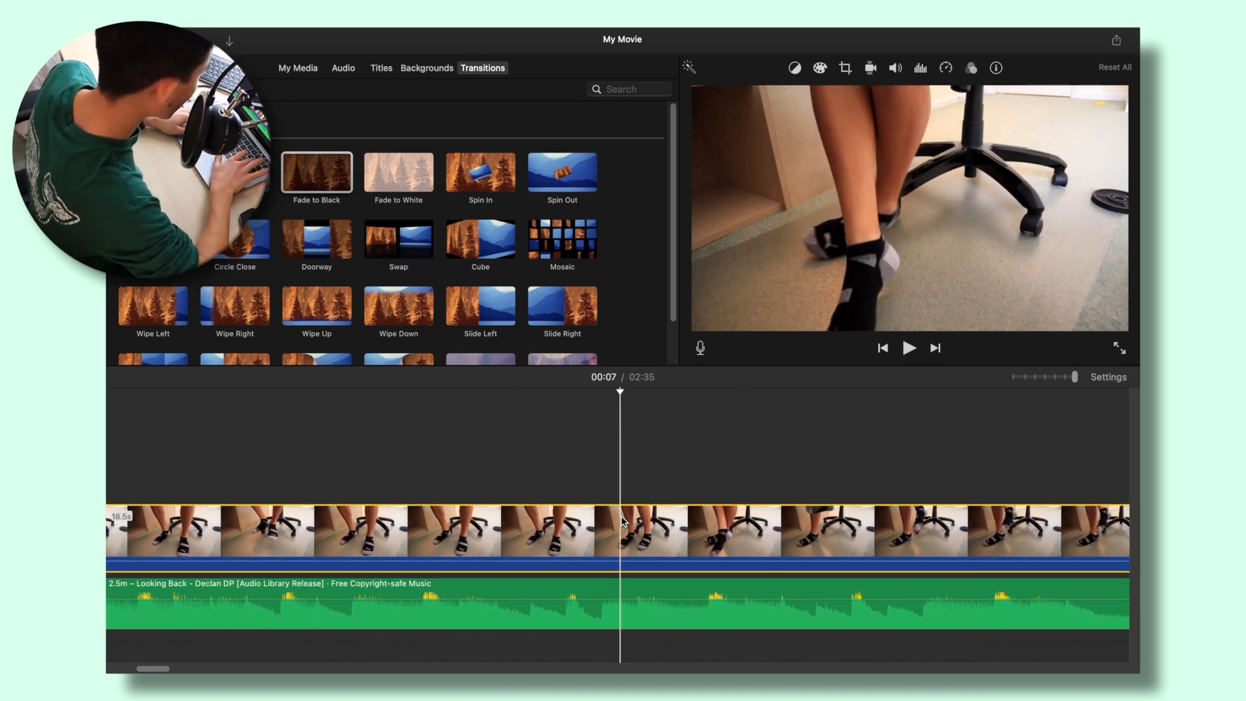
pyautogui.press('space')
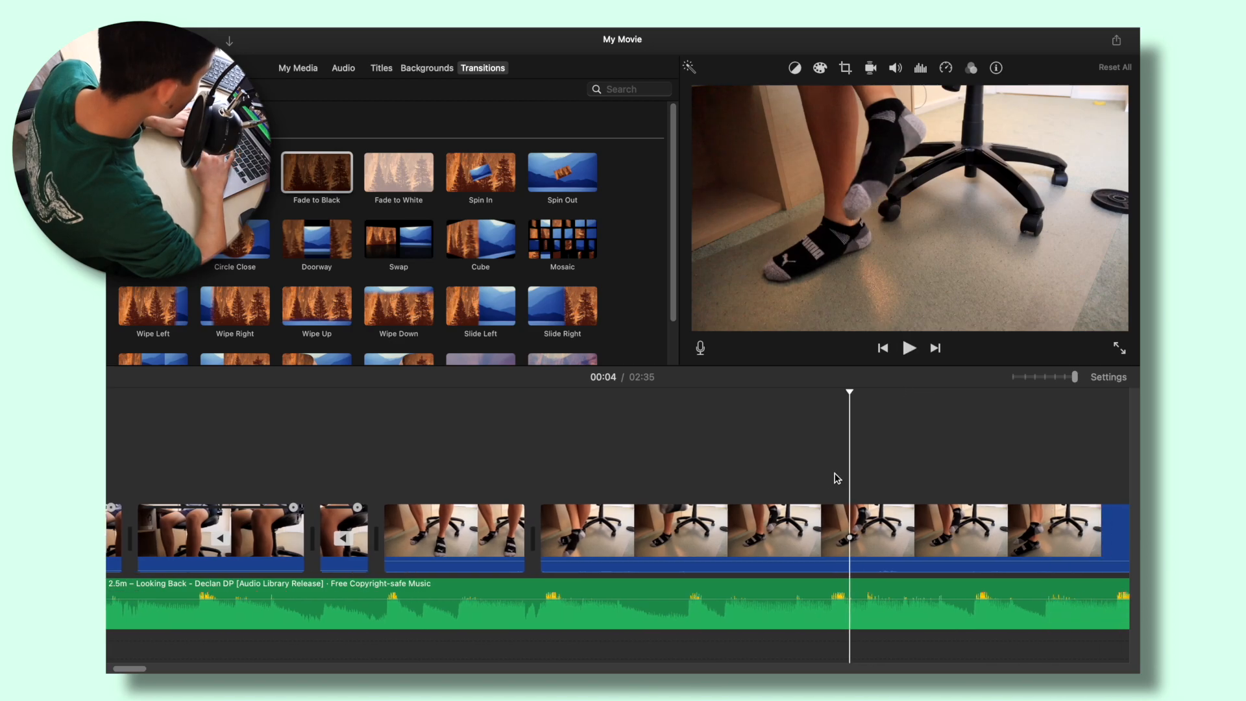
pyautogui.press('space')
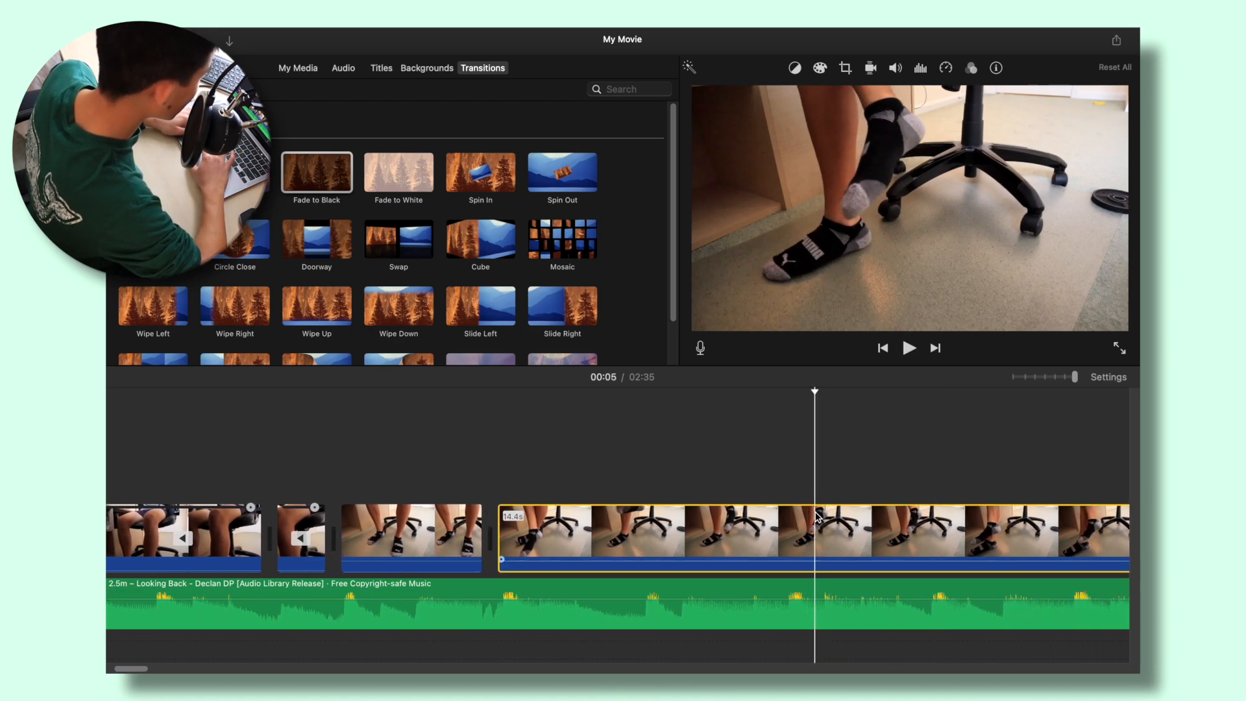
pyautogui.press('space')
pyautogui.press('space')
pyautogui.press('space')
pyautogui.press('space')
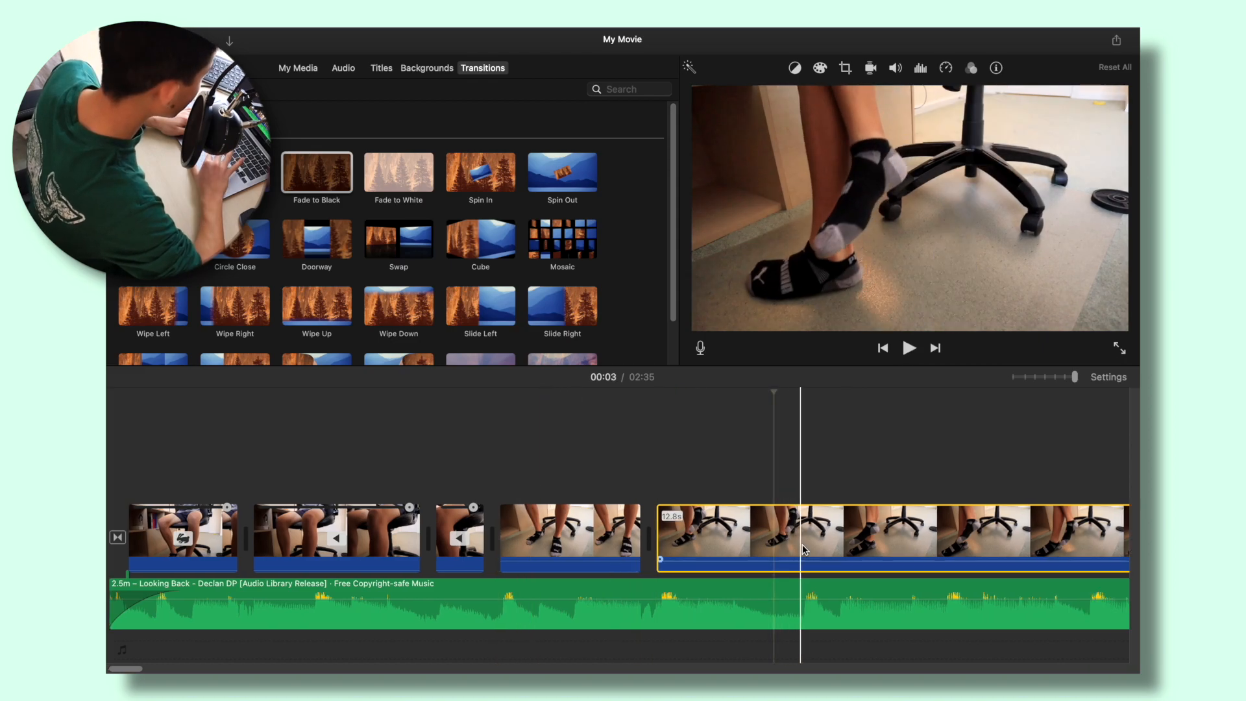
# Cut the remaining feet footage into three short segments on the music beats, delete the excess, and play back the sequence
pyautogui.hscroll(10, 745, 535)
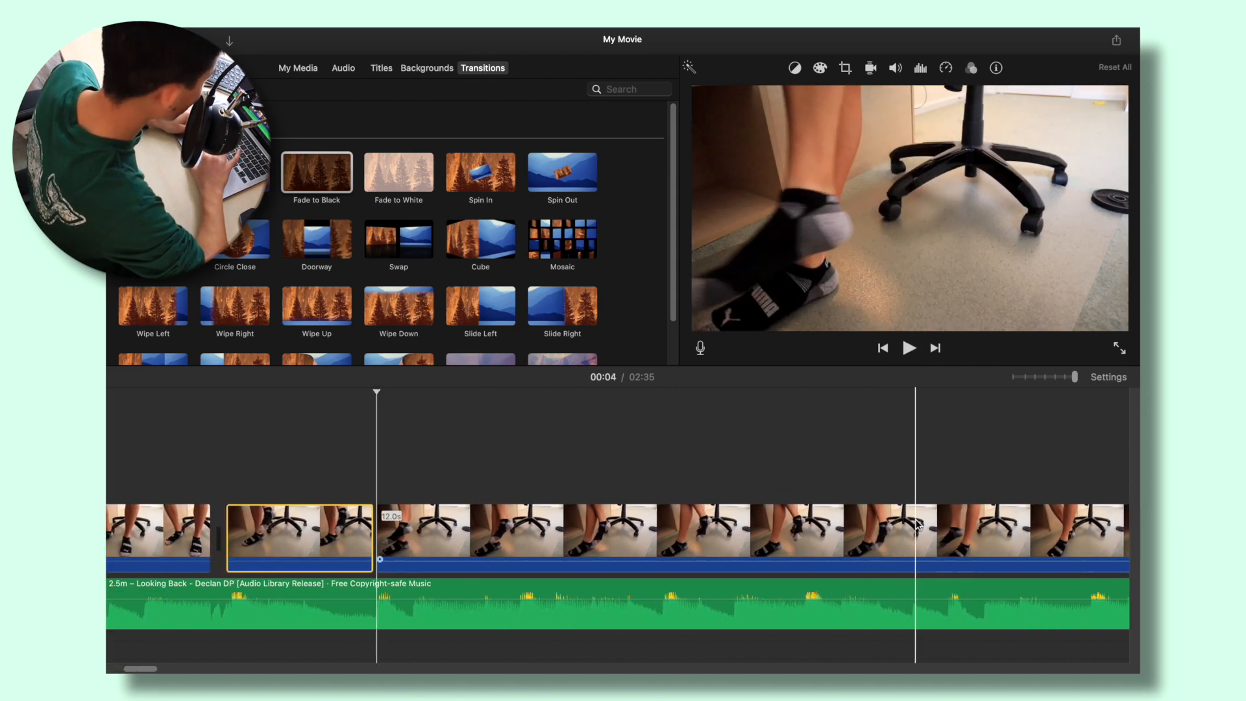
pyautogui.hscroll(-10, 325, 531)
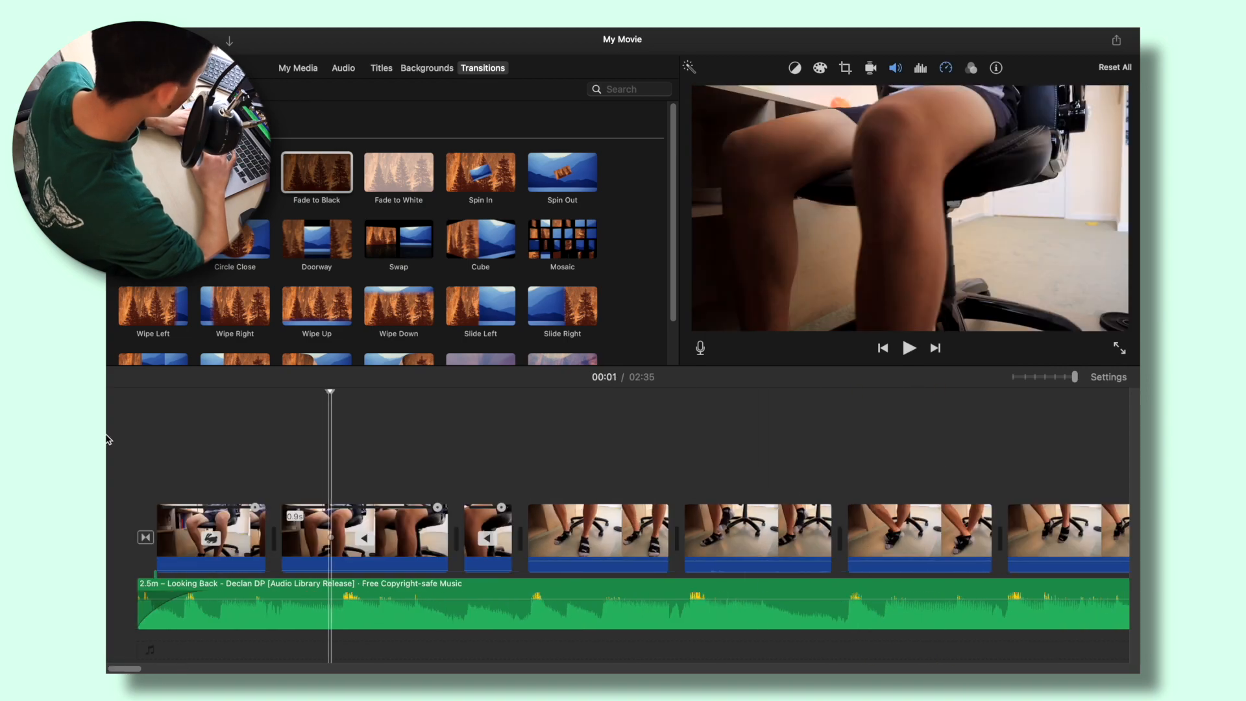
pyautogui.press('space')
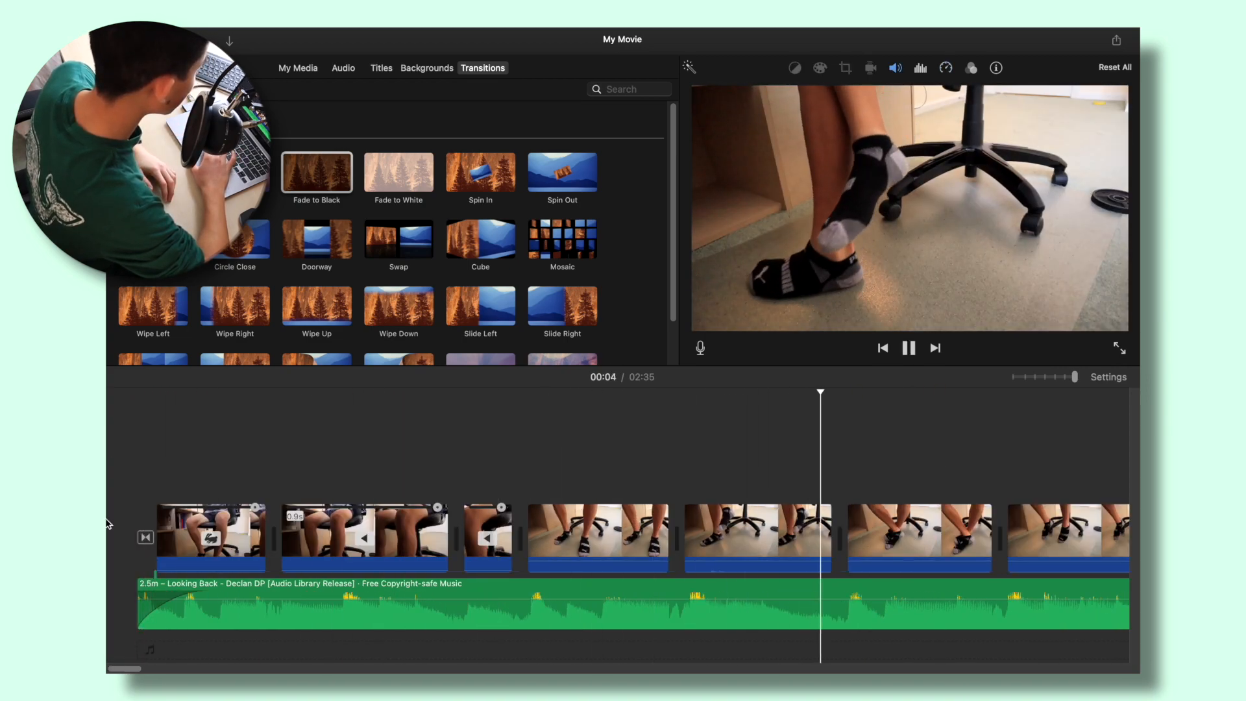
pyautogui.press('space')
pyautogui.hscroll(-4, 108, 524)
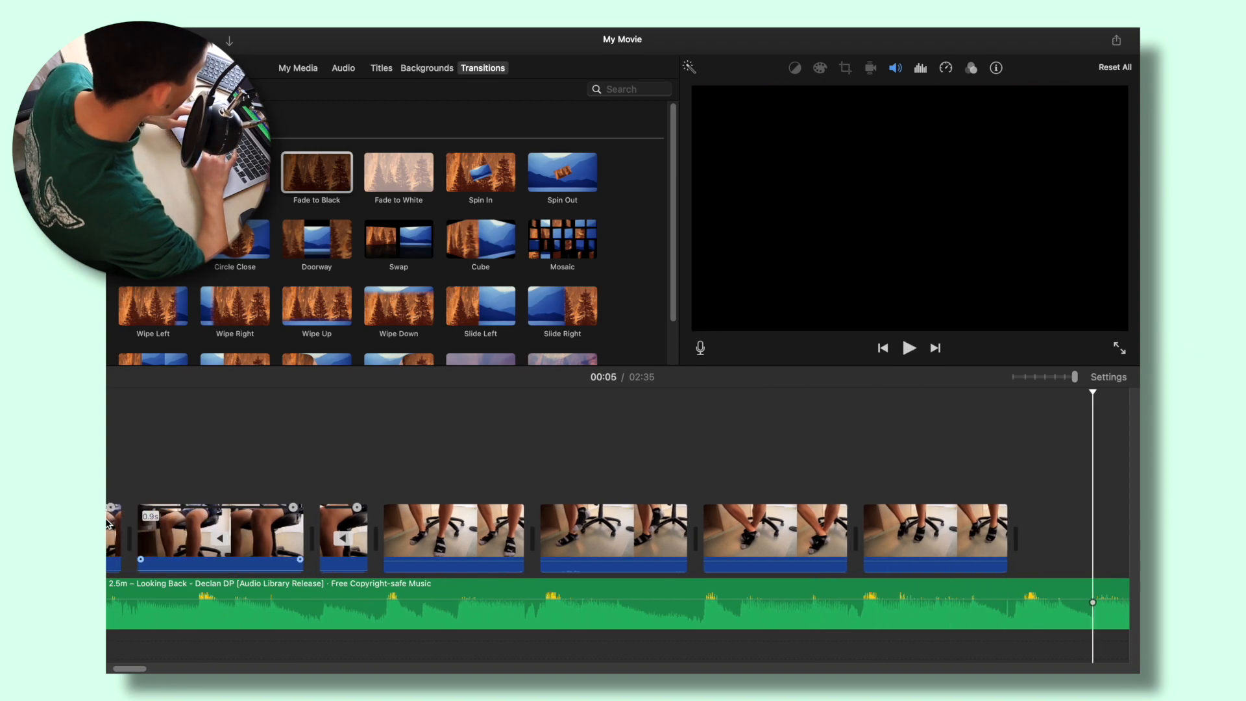
# Add the 6.1-second laptop keyboard clip from the project media after the last feet segment
pyautogui.click(294, 69)
pyautogui.click(390, 143)
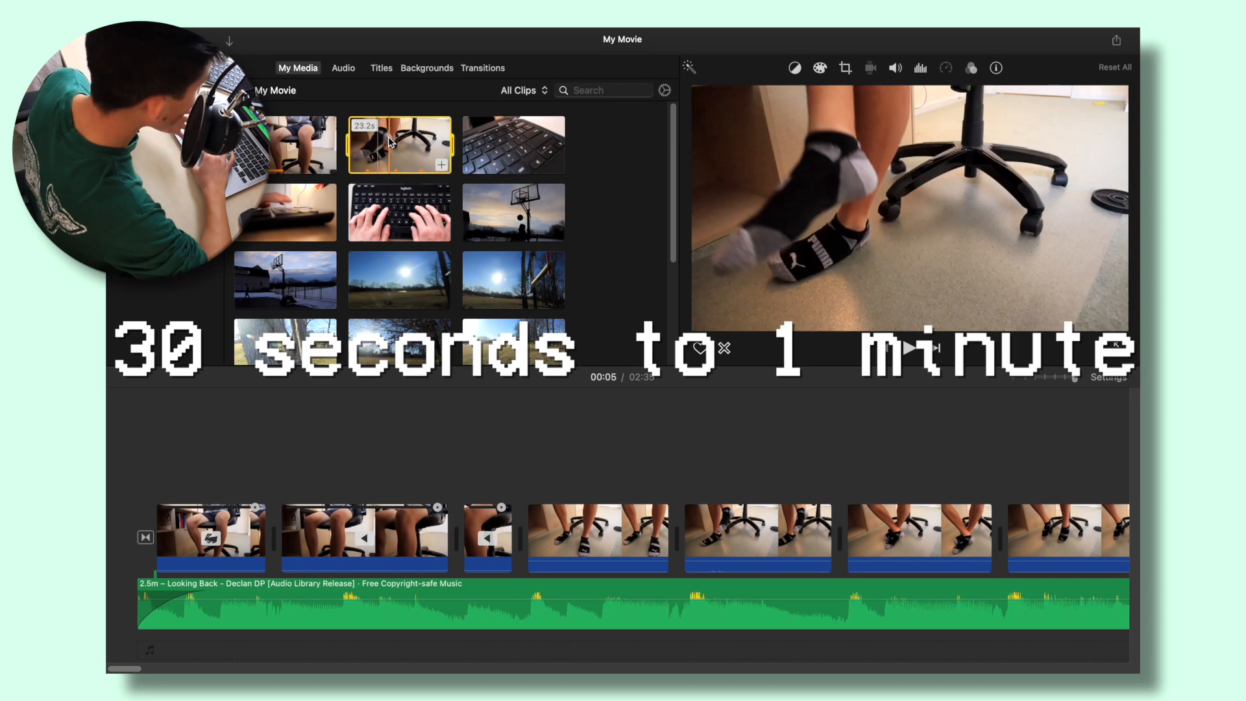
pyautogui.click(510, 141)
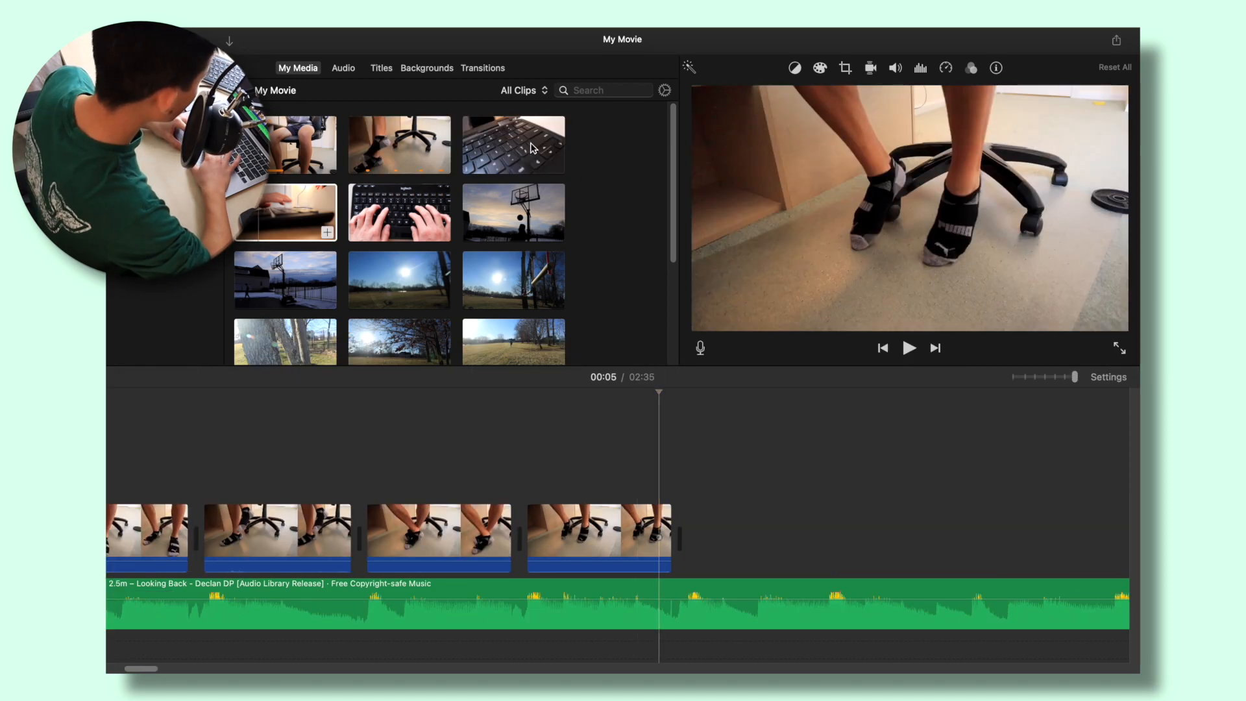
pyautogui.moveTo(510, 142); pyautogui.dragTo(700, 543)
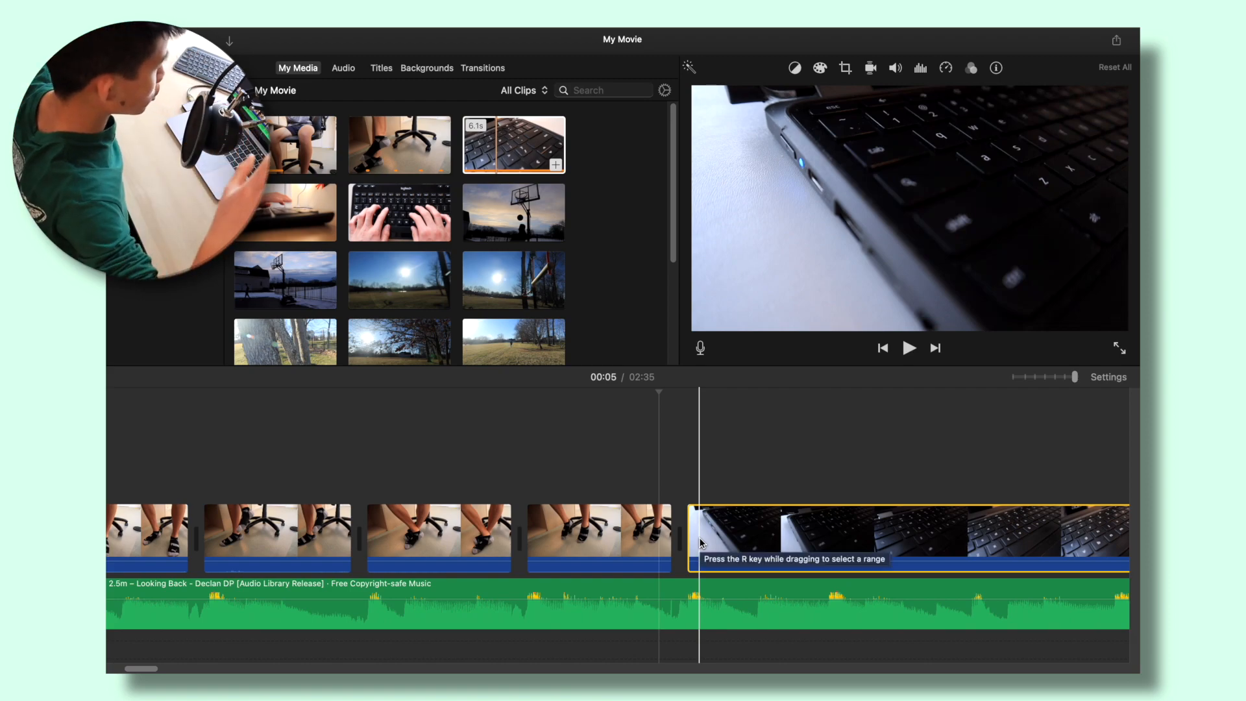
# Trim the start of the keyboard clip and split off a very short opening segment on the beat
pyautogui.hscroll(1, 700, 544)
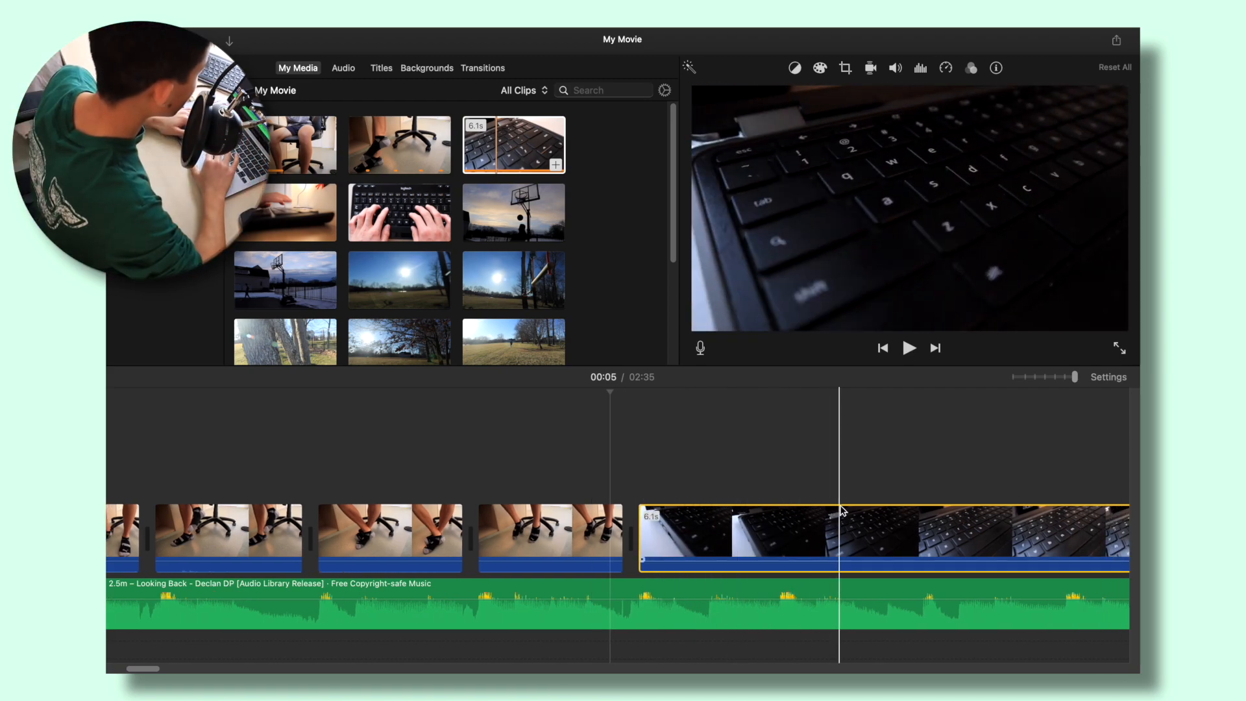
pyautogui.hscroll(4, 837, 532)
pyautogui.click(543, 532)
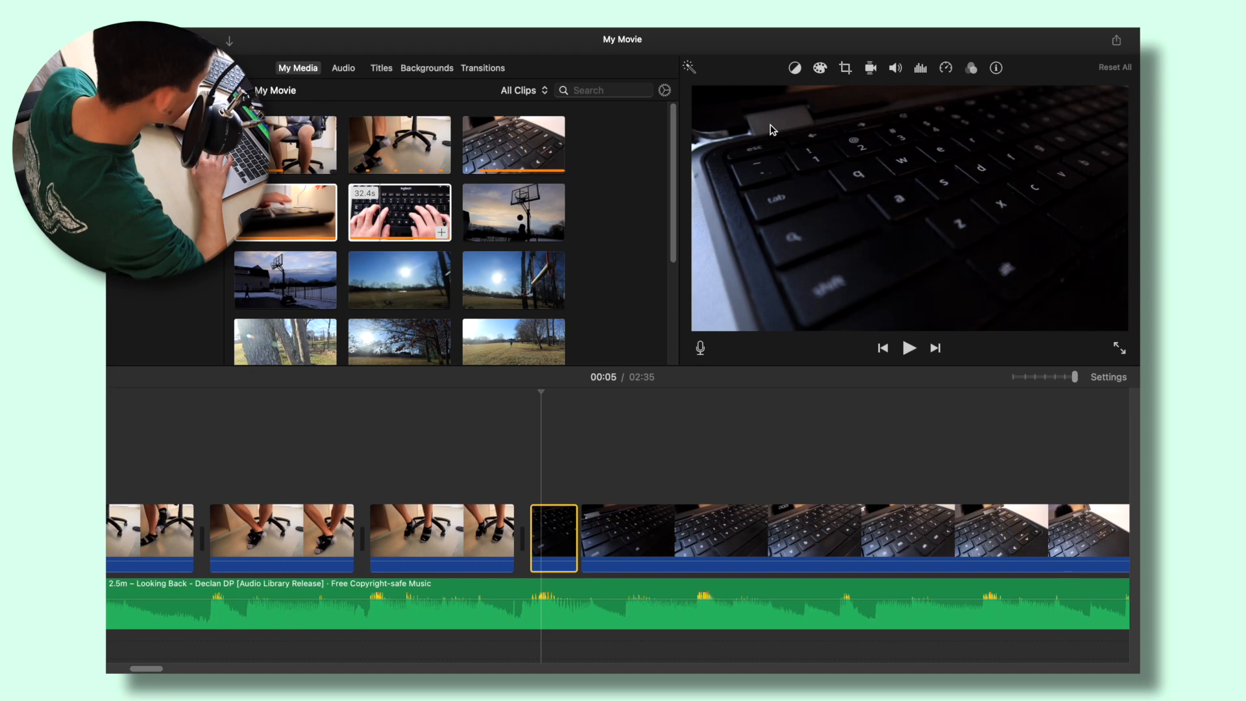
# Apply a Ken Burns crop to the short keyboard segment with a tiny Start frame near the image centre, and play it back
pyautogui.click(845, 67)
pyautogui.click(863, 95)
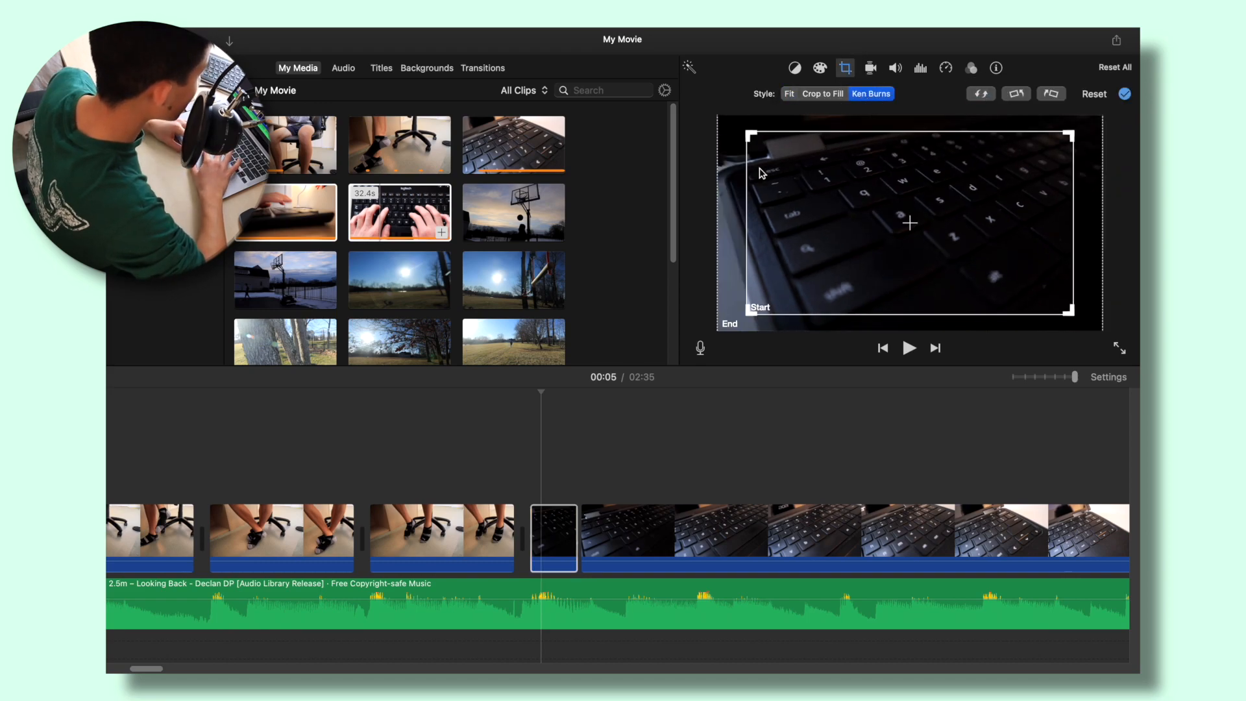
pyautogui.moveTo(750, 140); pyautogui.dragTo(922, 258)
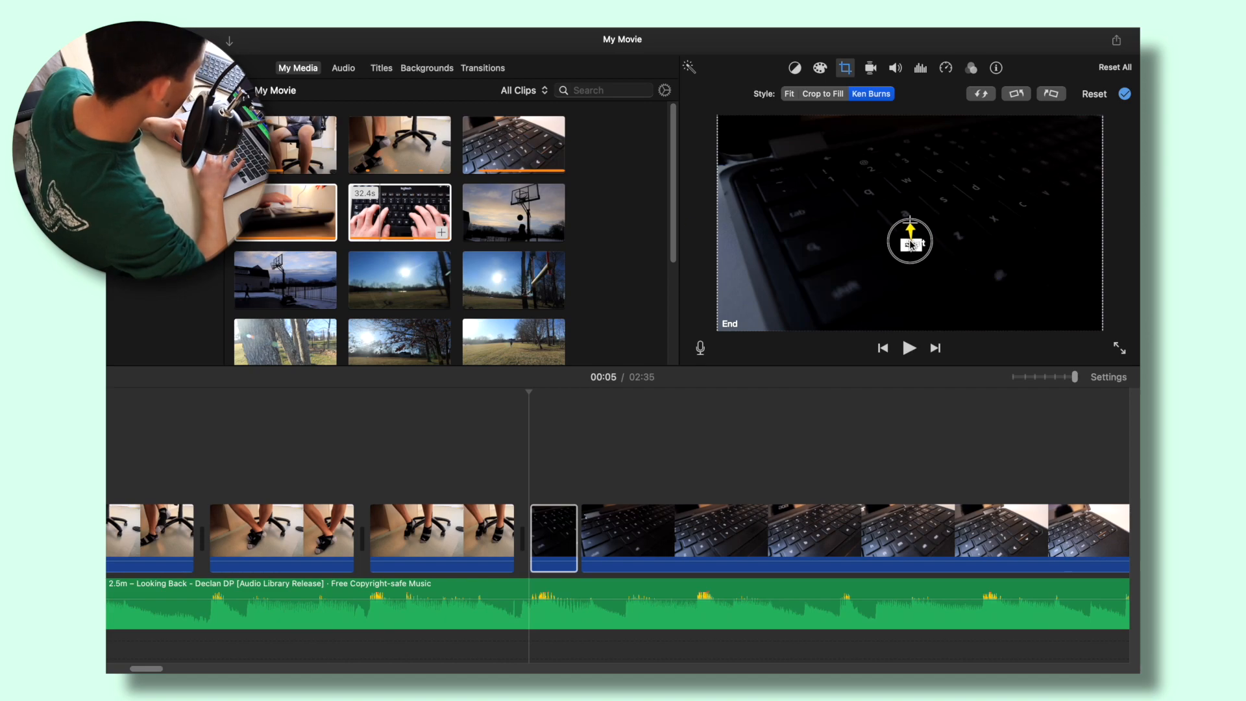
pyautogui.click(1125, 94)
pyautogui.press('space')
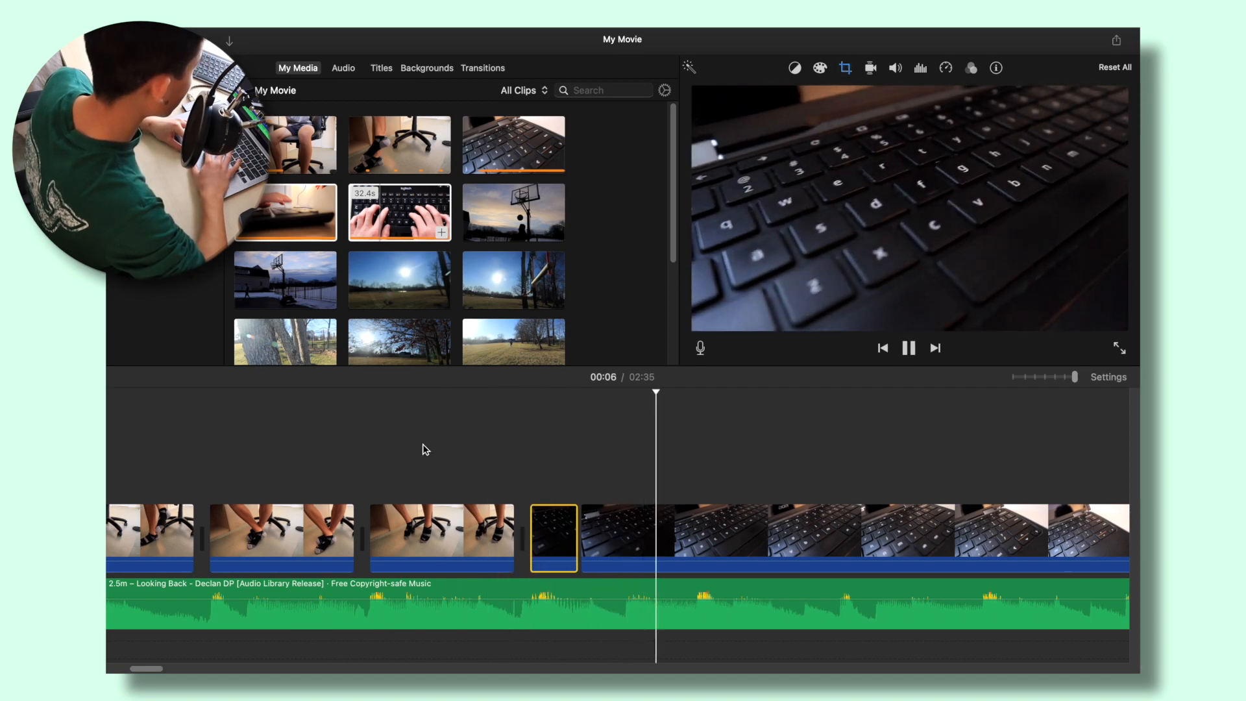
pyautogui.click(469, 449)
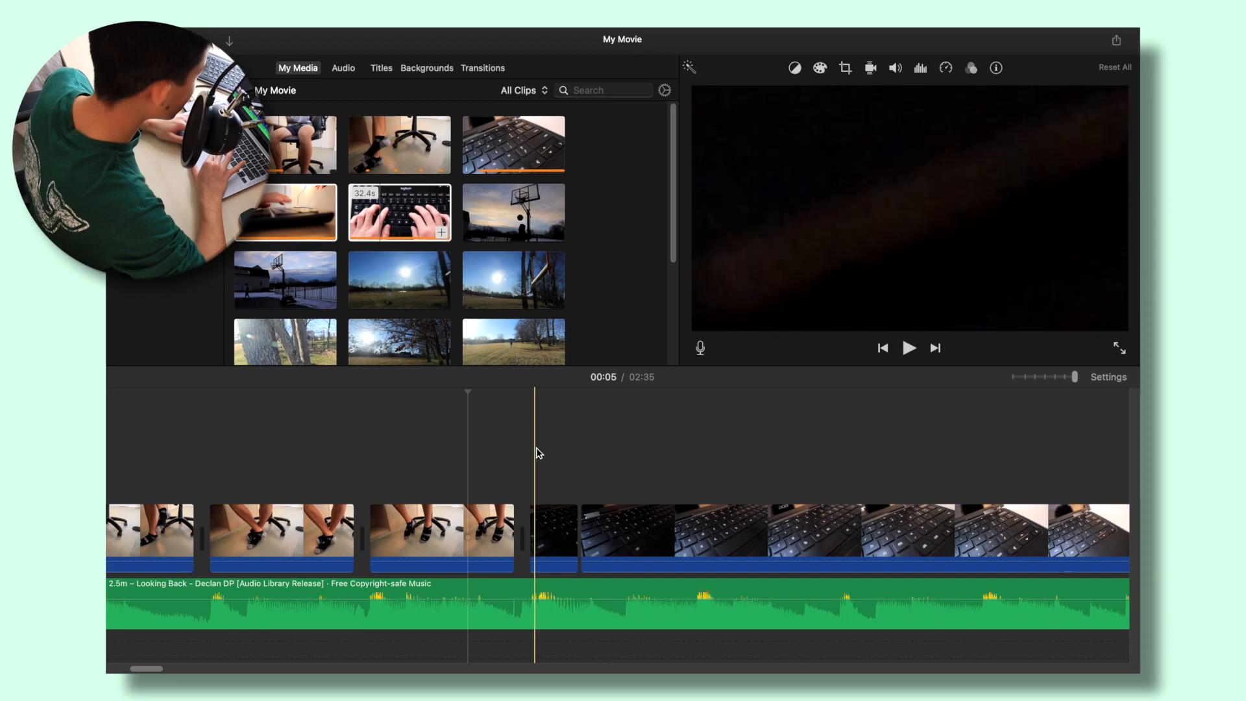
# Set the short laptop keyboard segment's speed to Fast at 2x and play back the transition from the feet footage
pyautogui.click(552, 532)
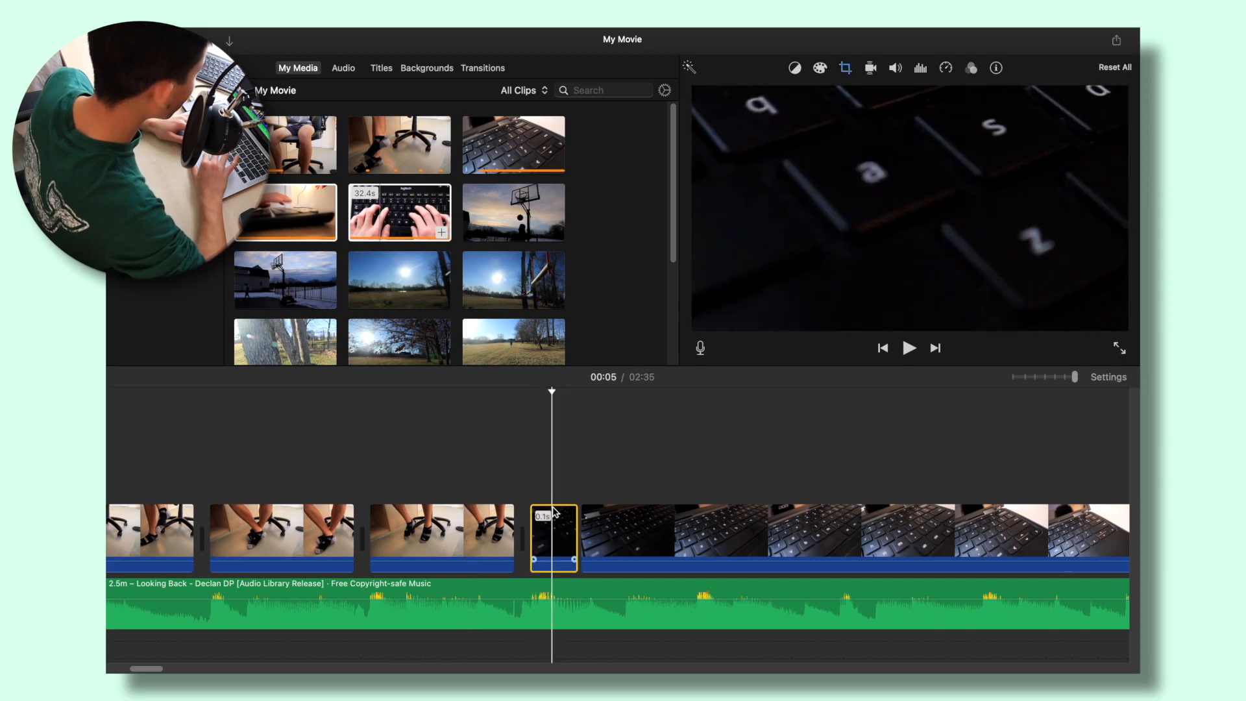
pyautogui.click(945, 67)
pyautogui.click(780, 95)
pyautogui.click(789, 139)
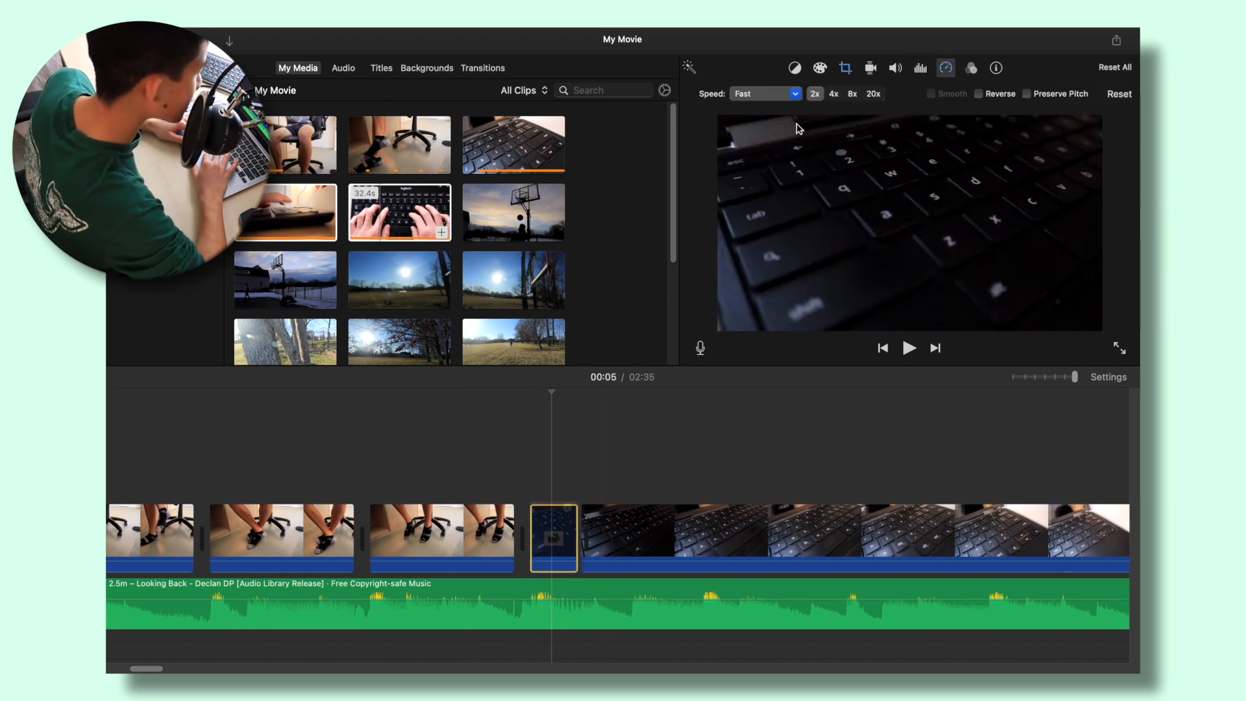
pyautogui.click(815, 94)
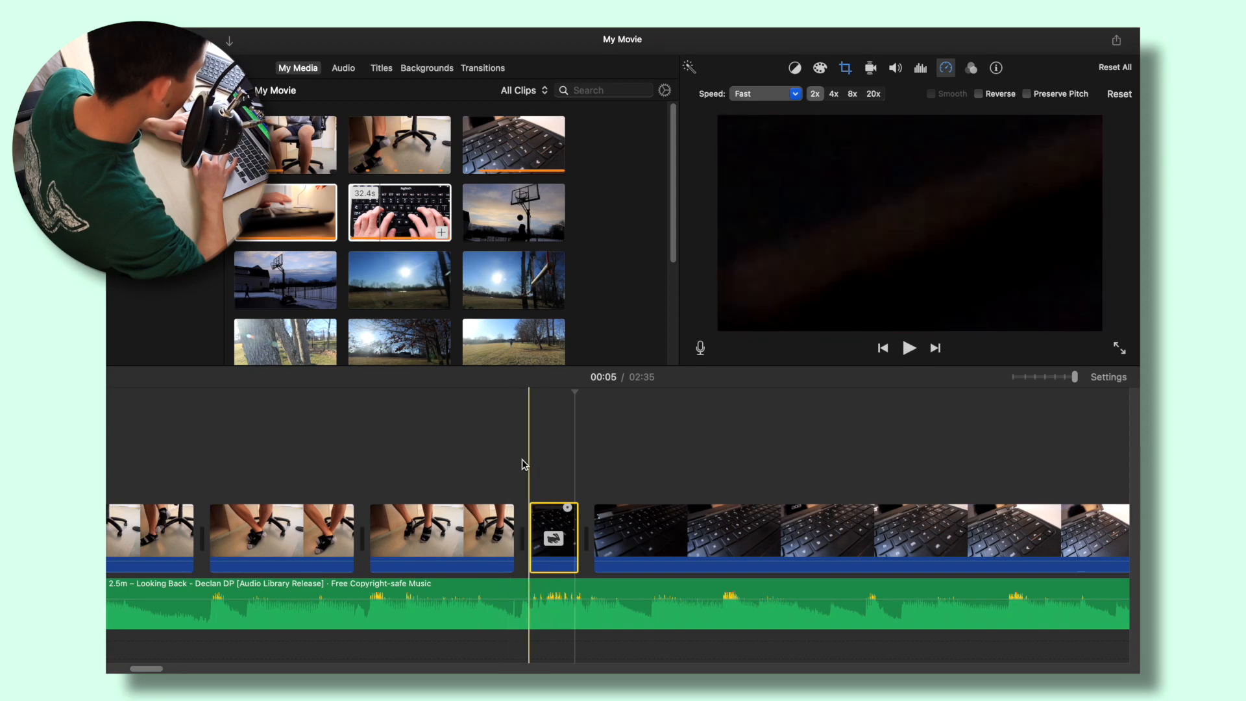
pyautogui.click(476, 476)
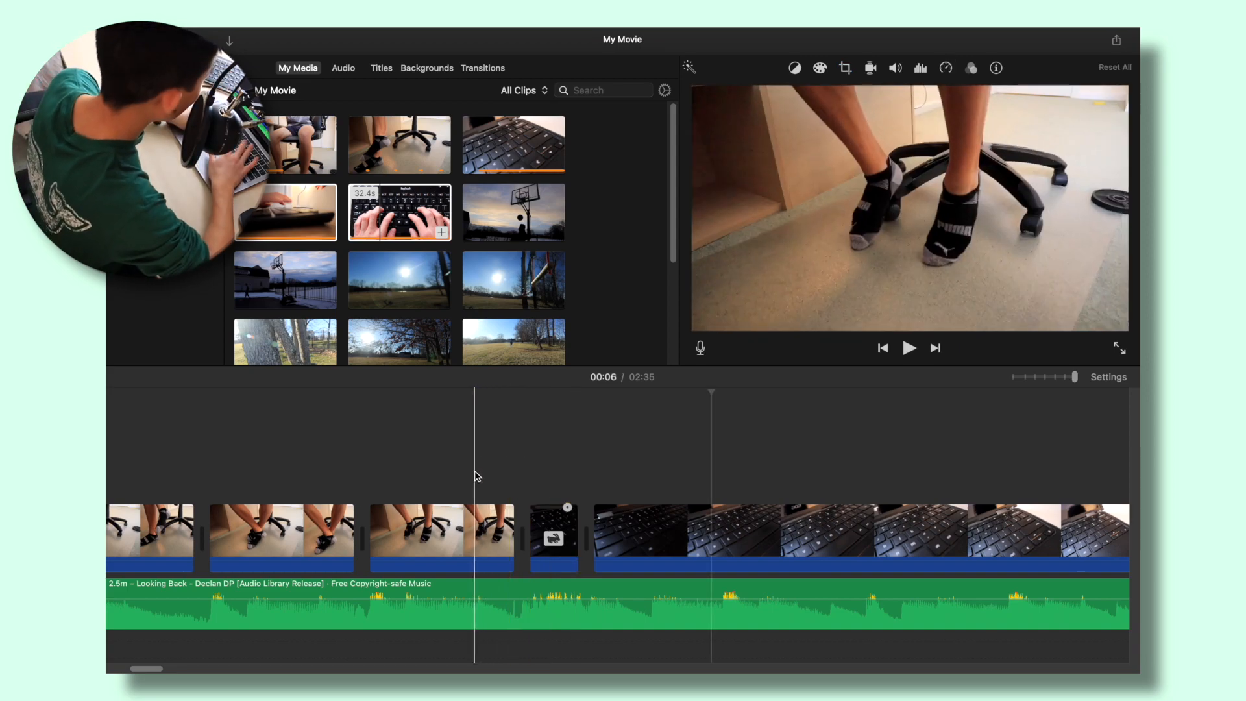
# Import the 10 Whoosh.mp3 sound effect and place it beneath the cut from the feet footage to the short keyboard segment
pyautogui.press('super+i')
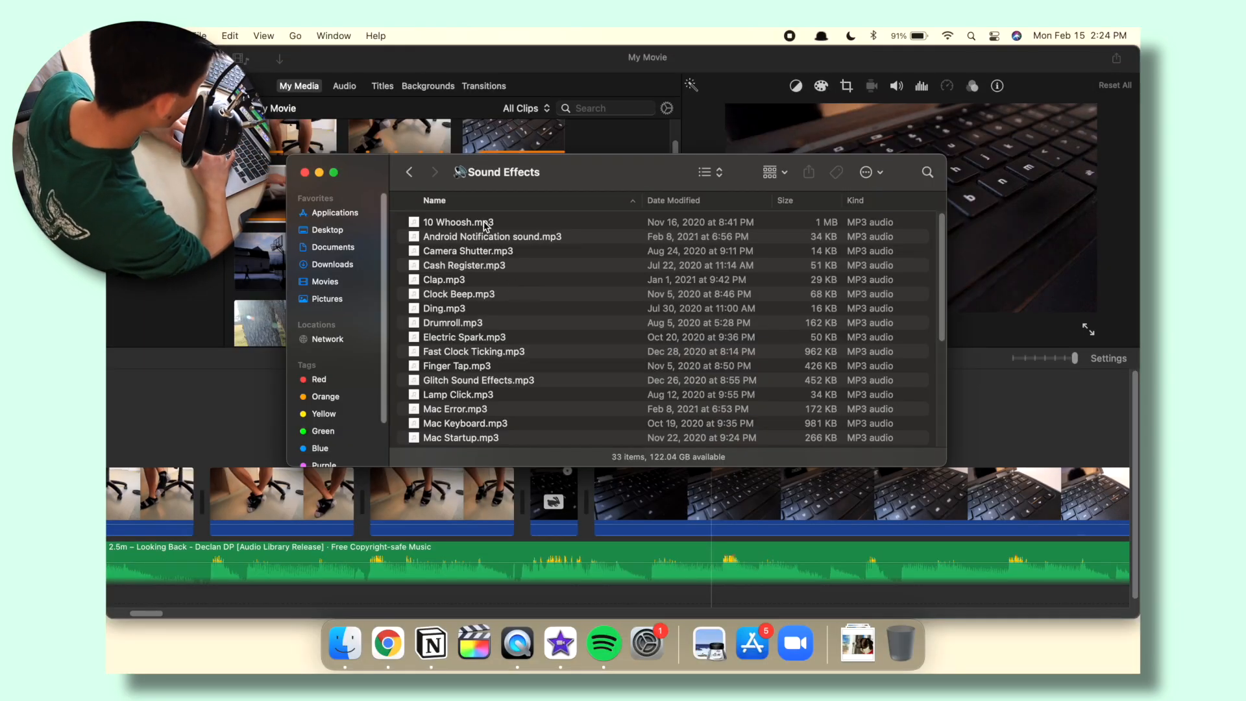
pyautogui.click(508, 223)
pyautogui.moveTo(266, 246); pyautogui.dragTo(266, 247)
pyautogui.moveTo(308, 147); pyautogui.dragTo(304, 592)
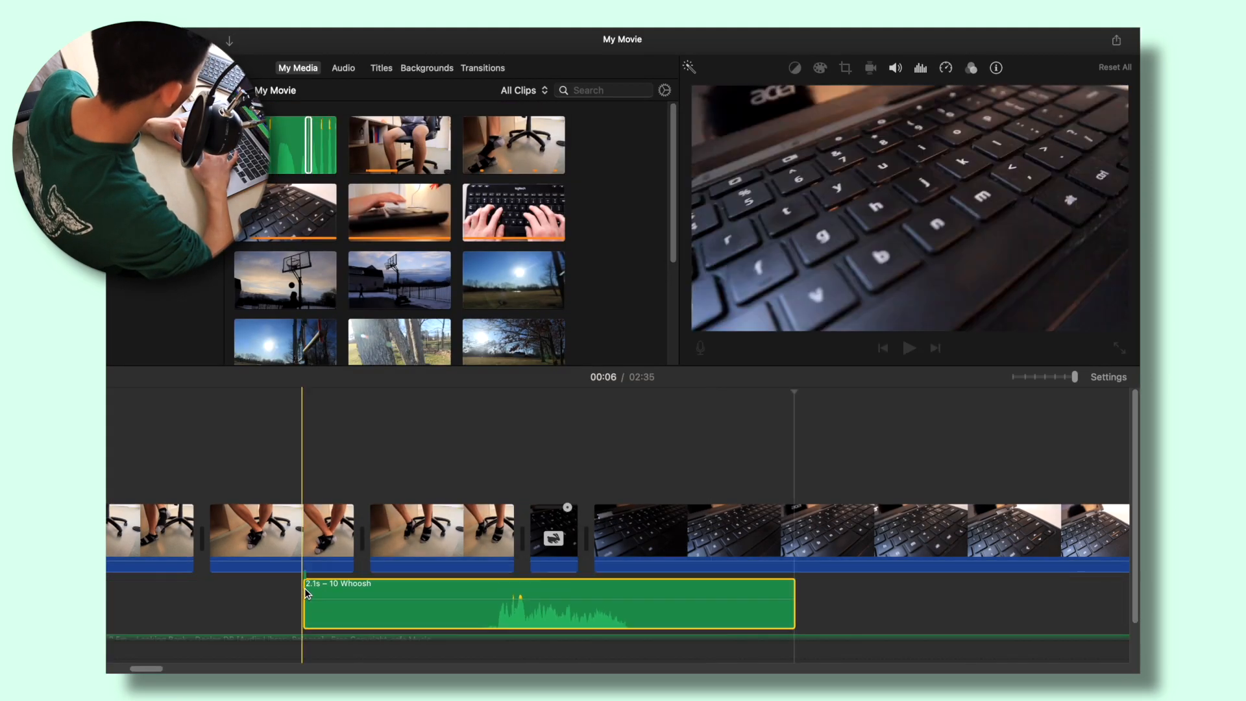
# Play back the whoosh over the transition and lower the background music track's volume to 79%
pyautogui.scroll(-2, 306, 589)
pyautogui.press('space')
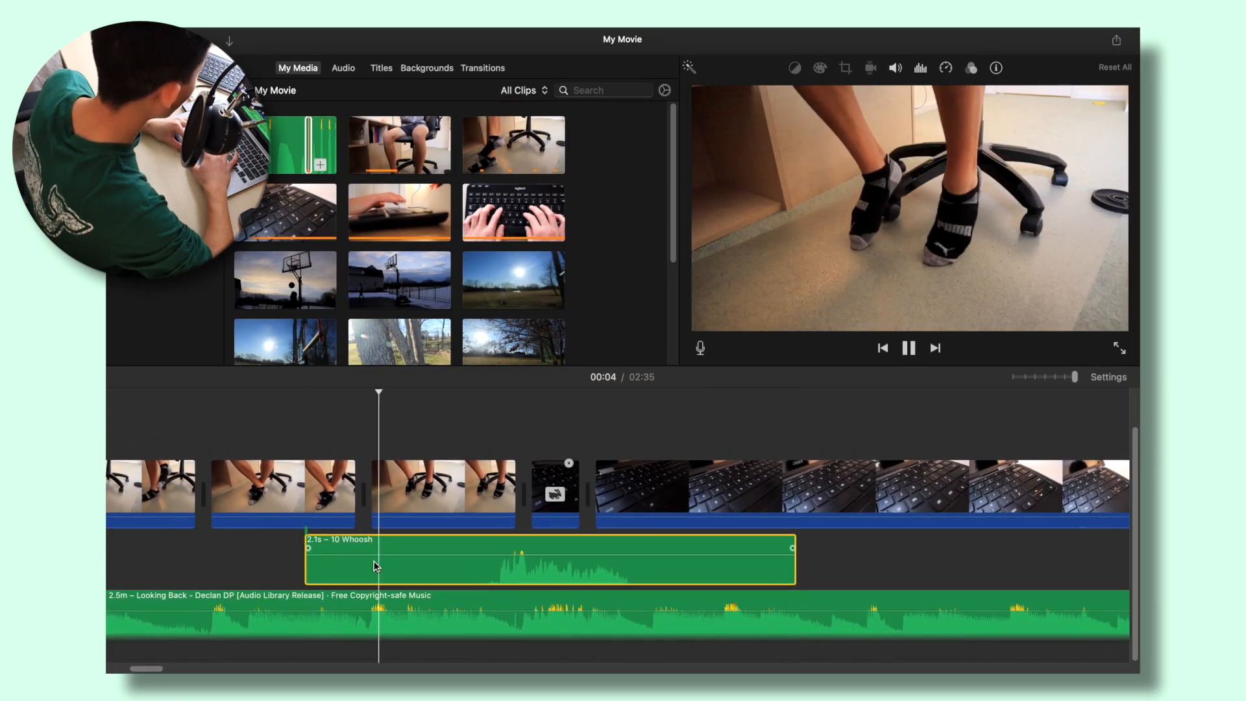
pyautogui.click(551, 552)
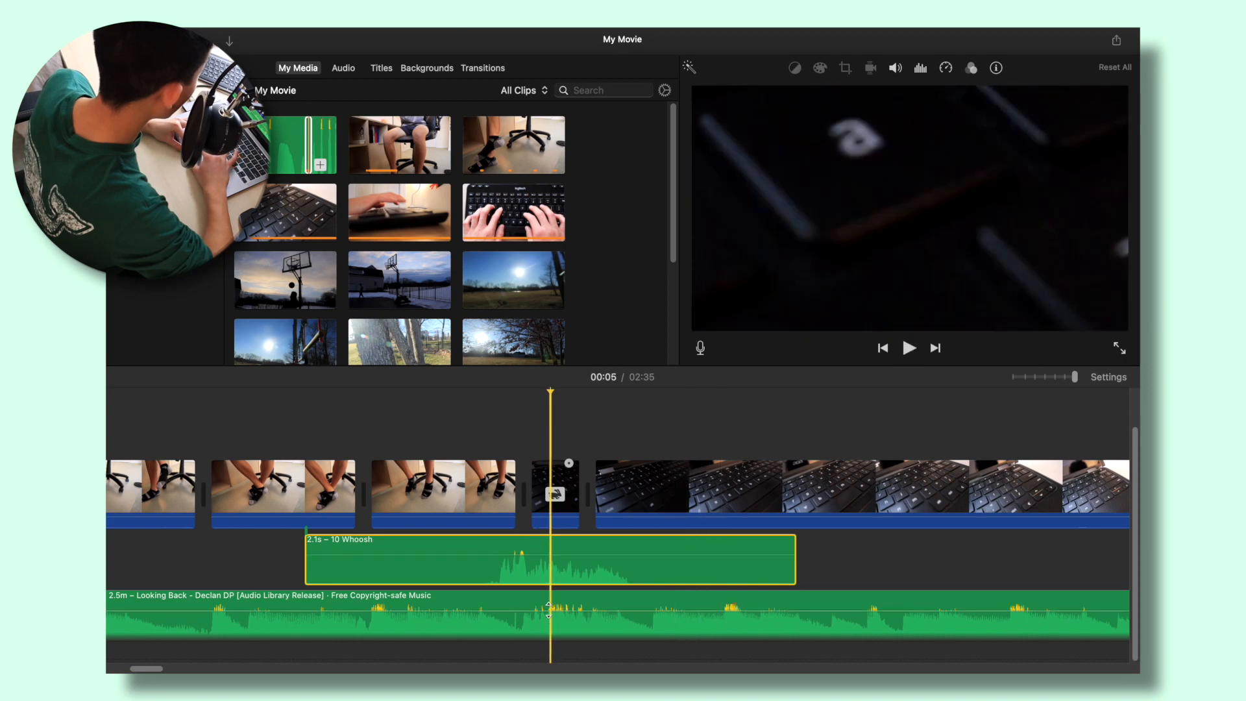
pyautogui.moveTo(550, 610); pyautogui.dragTo(545, 612)
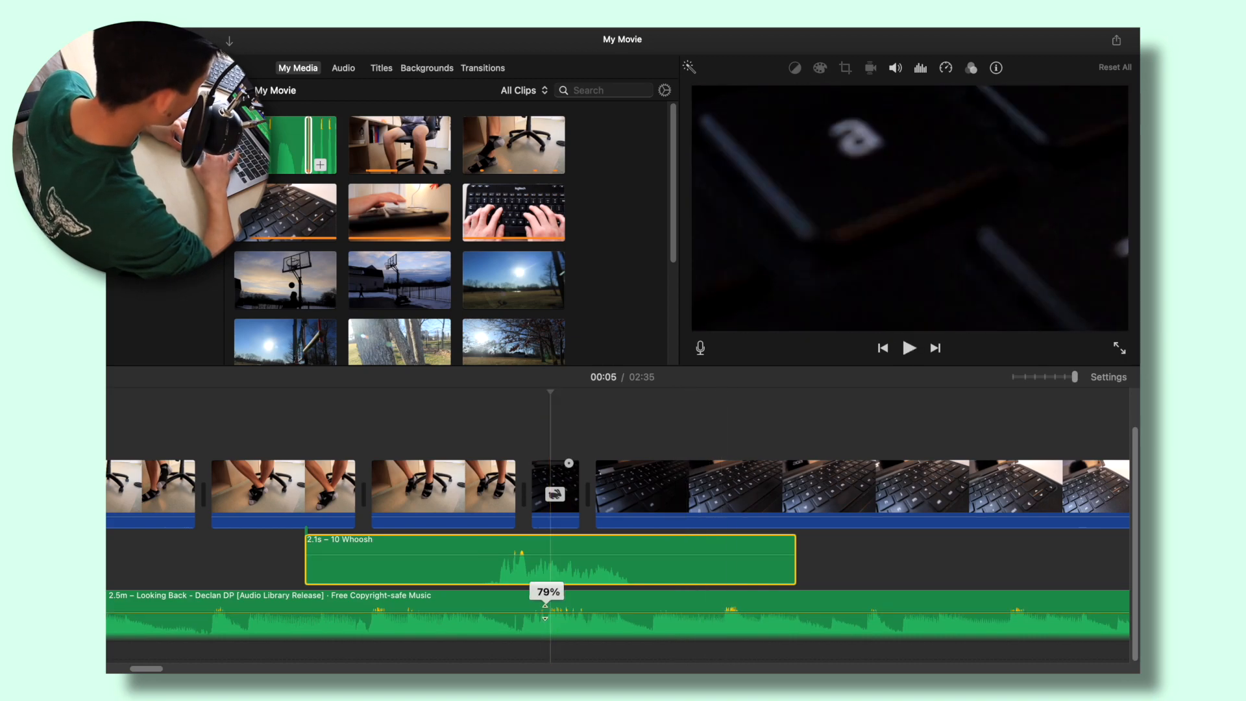
# Apply the Duotone clip filter to the short laptop keyboard segment and play back the transition
pyautogui.hscroll(2, 496, 480)
pyautogui.click(496, 472)
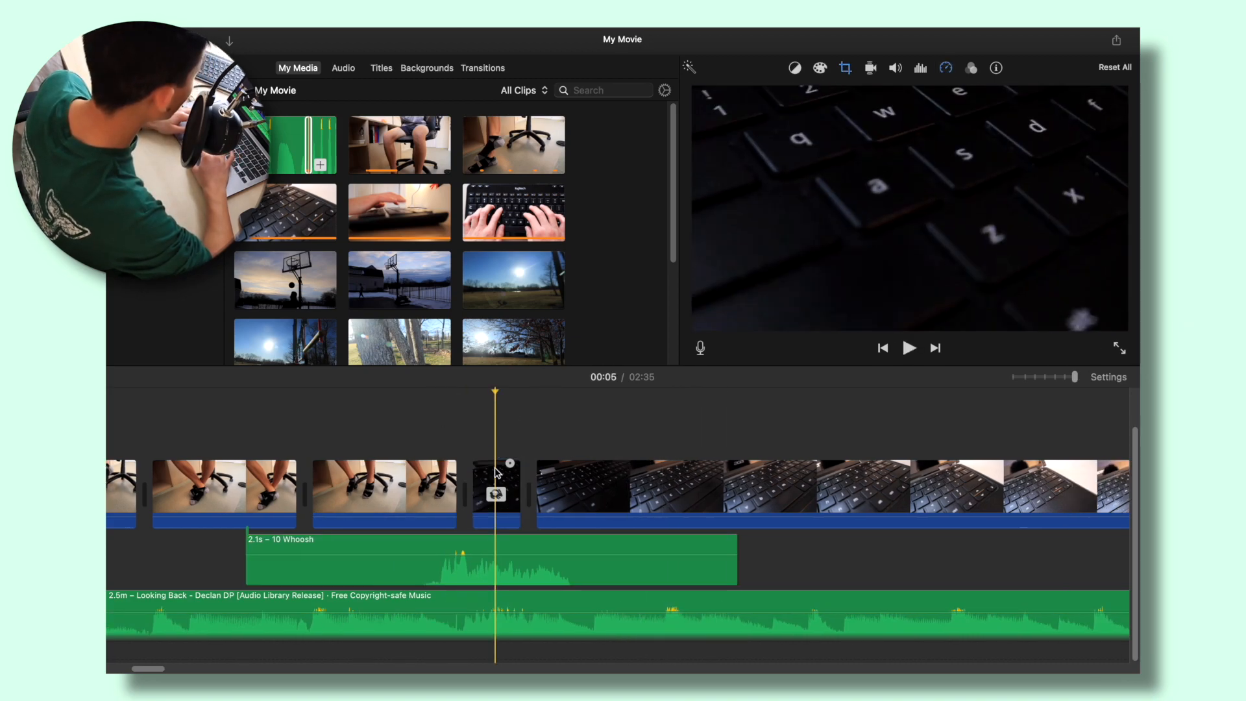
pyautogui.click(970, 68)
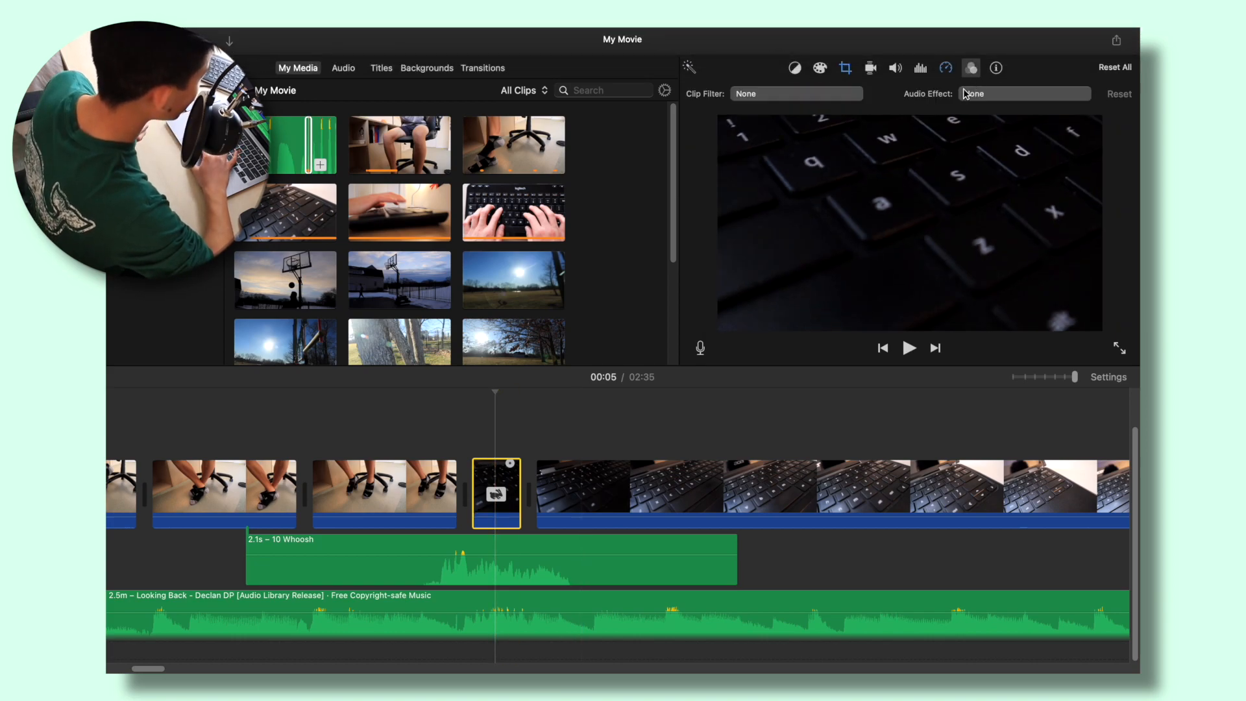
pyautogui.click(821, 96)
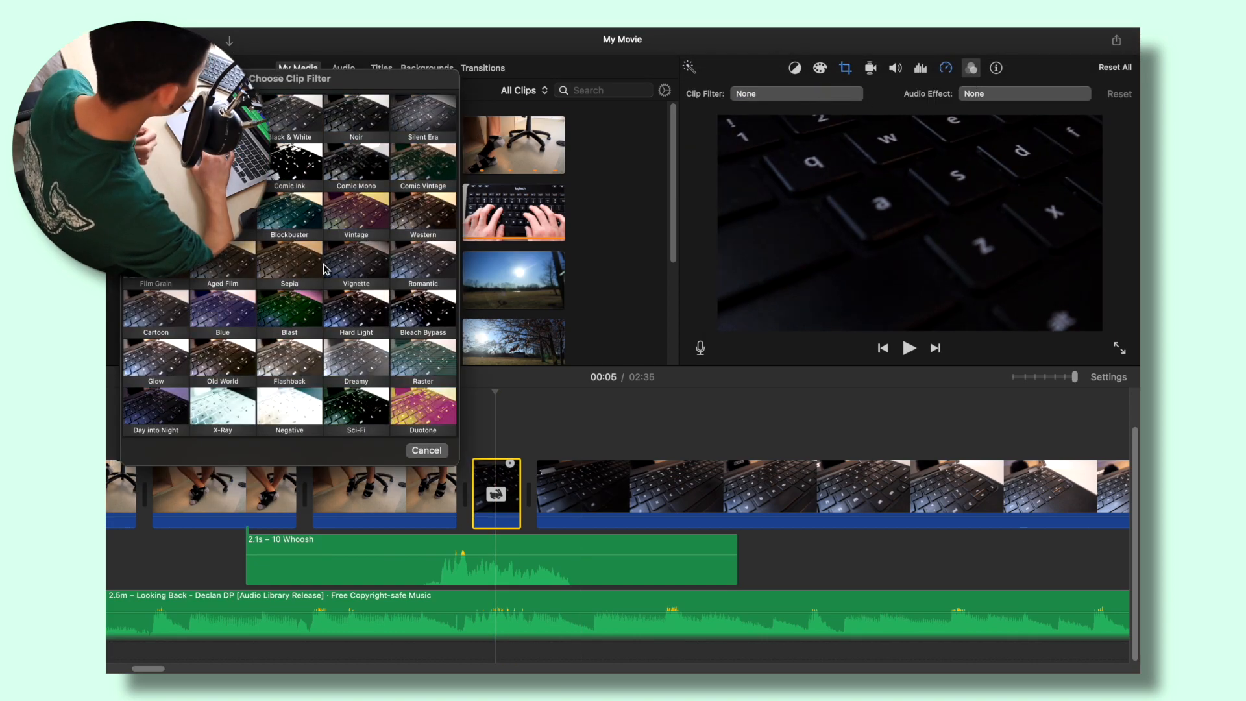
pyautogui.click(413, 410)
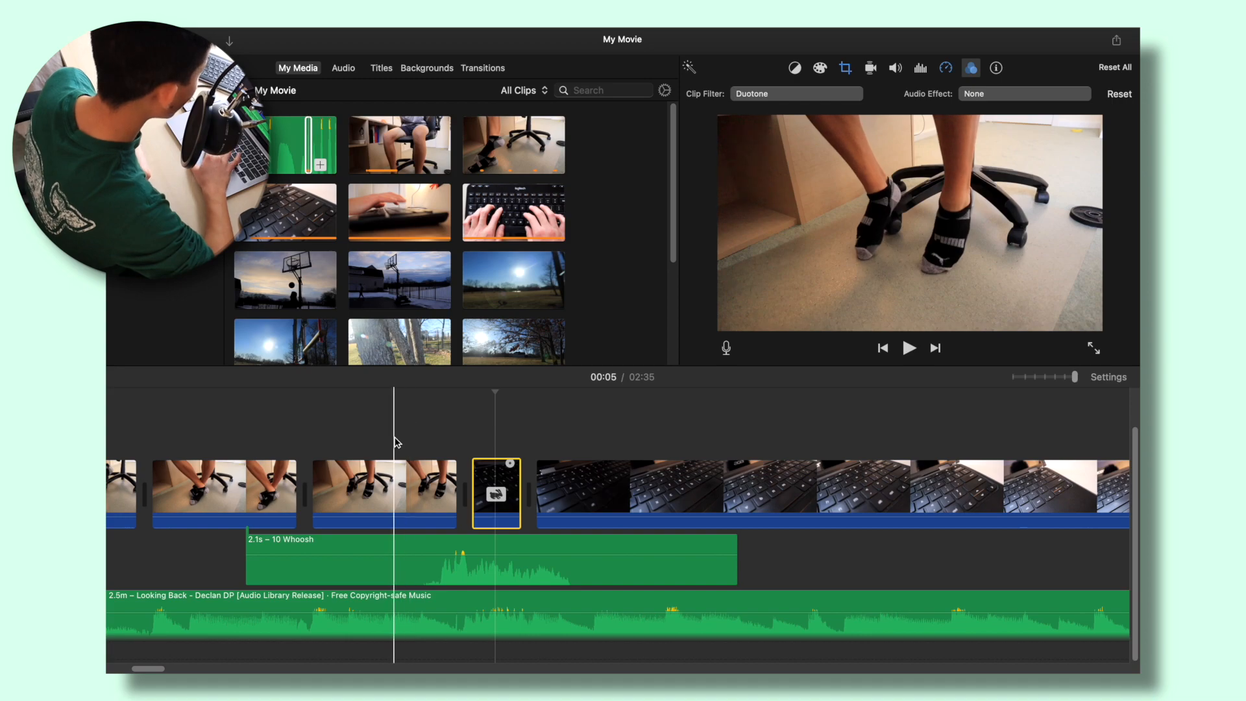
pyautogui.press('space')
pyautogui.press('space')
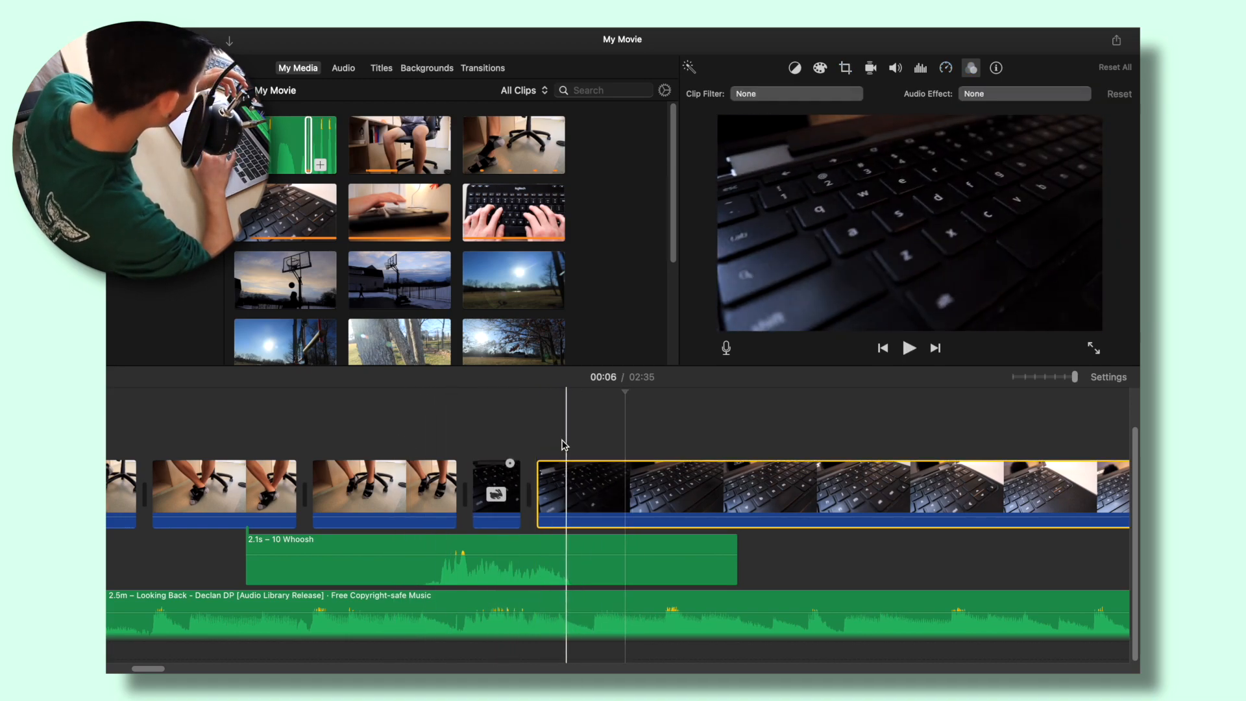
pyautogui.press('space')
pyautogui.press('space')
pyautogui.hscroll(-3, 510, 415)
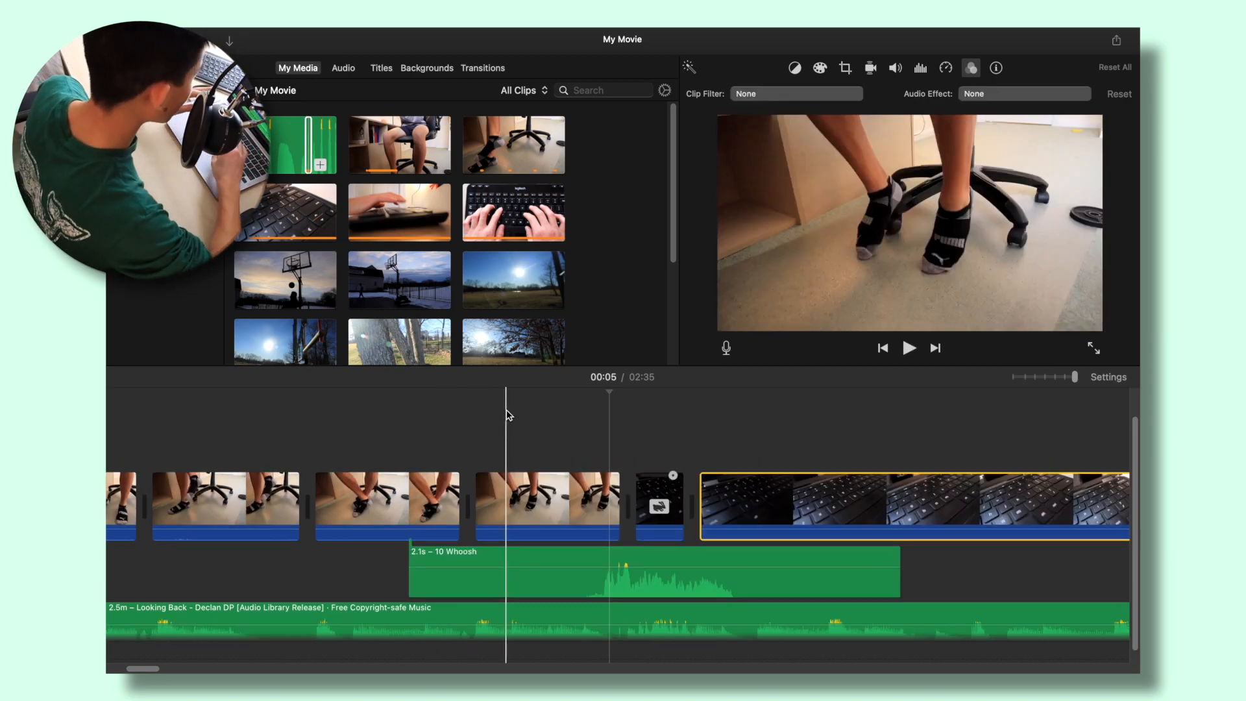
# Cut the remaining laptop keyboard clip short on the beat and delete the opening part of the side-view typing clip
pyautogui.hscroll(10, 870, 493)
pyautogui.hscroll(2, 941, 500)
pyautogui.click(873, 500)
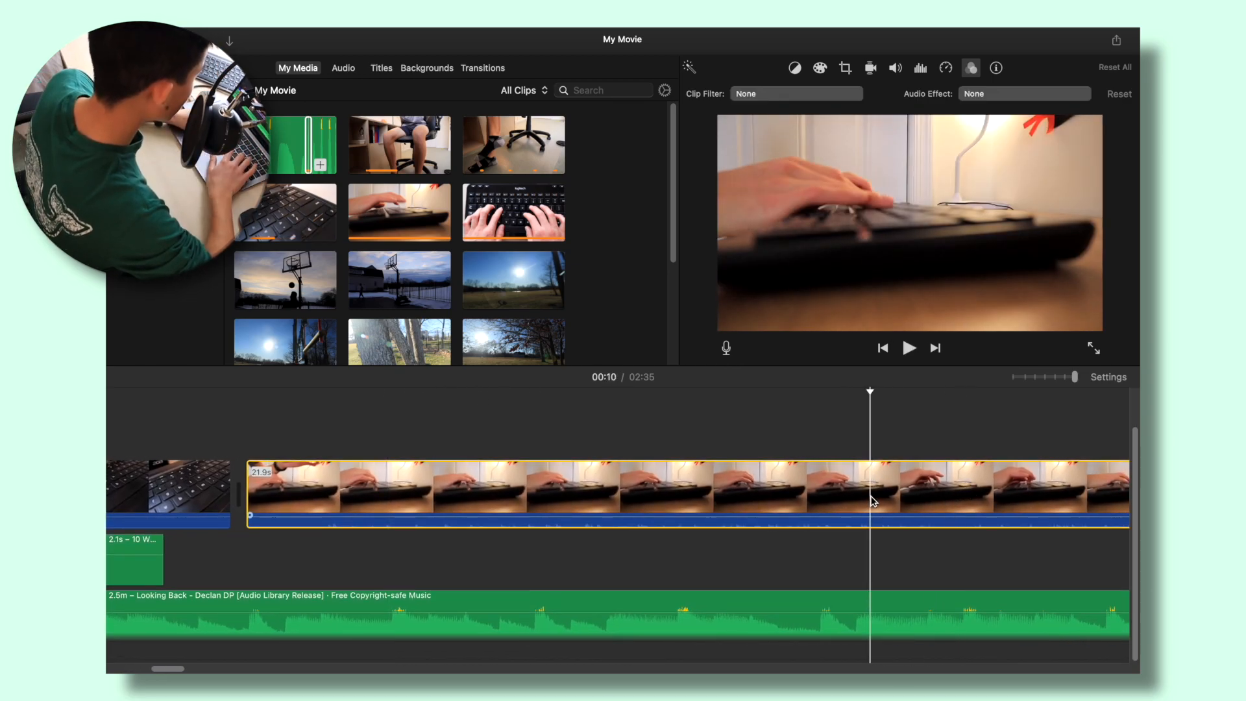
pyautogui.press('Delete')
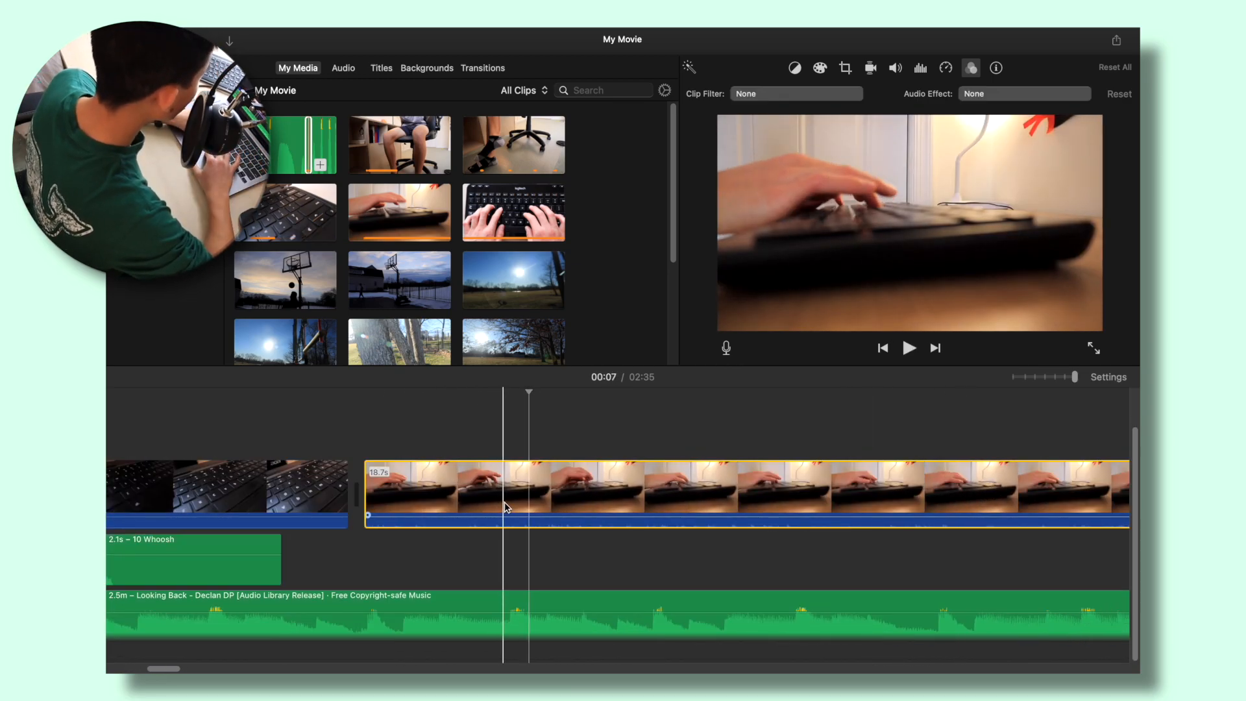
# Split the side-view typing clip on the next two music beats
pyautogui.click(510, 506)
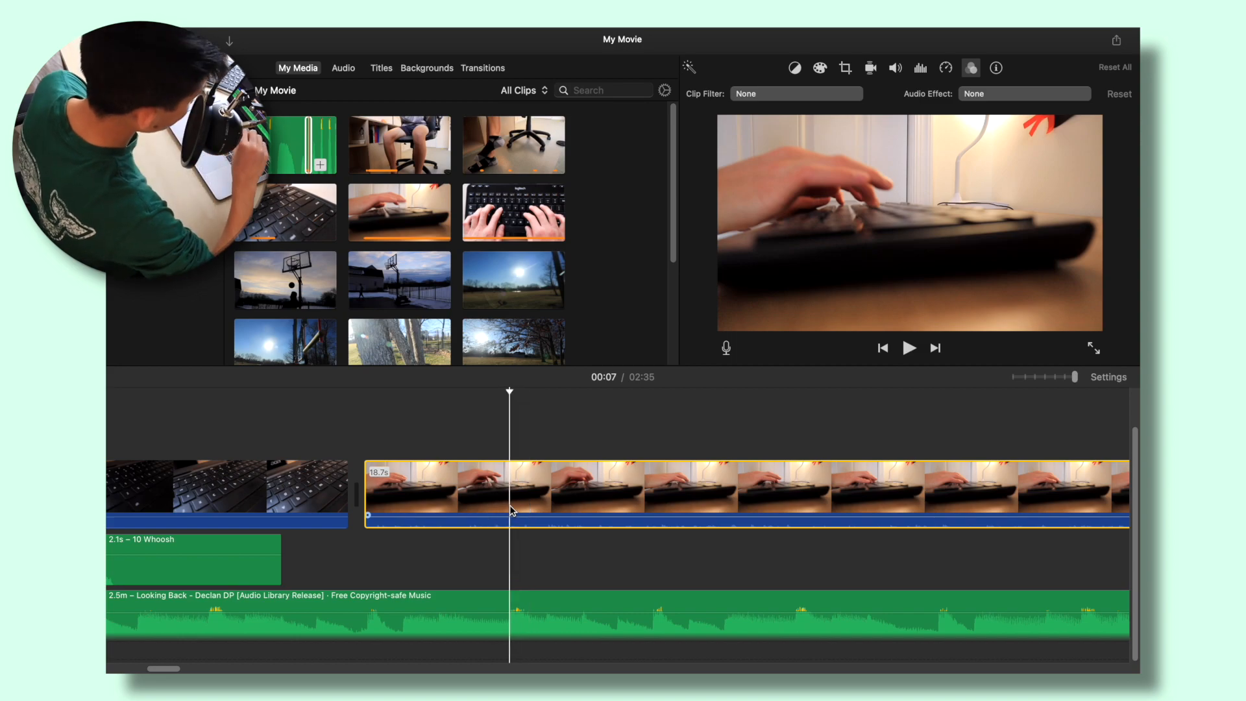
pyautogui.press('super+b')
pyautogui.click(627, 497)
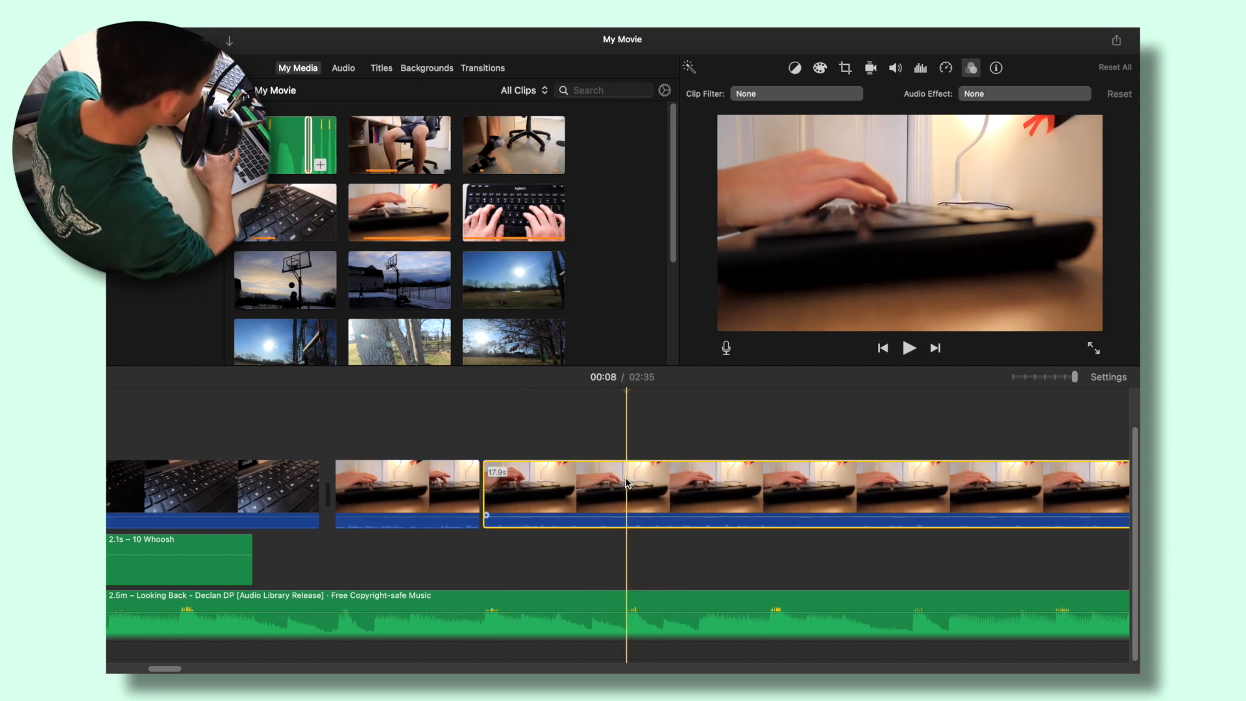
pyautogui.press('super+b')
# Crop the second side-view typing segment to a slightly tighter centred frame with Crop to Fill
pyautogui.click(548, 453)
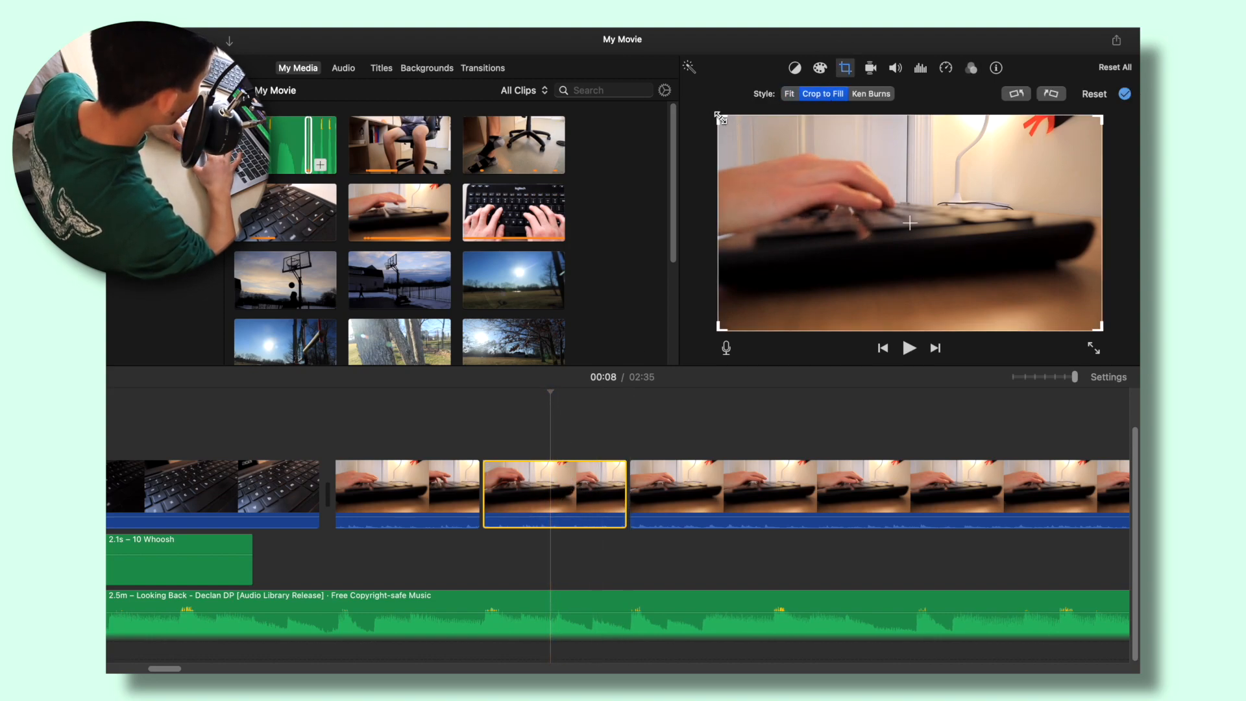
pyautogui.moveTo(721, 118); pyautogui.dragTo(752, 136)
pyautogui.moveTo(837, 188); pyautogui.dragTo(819, 178)
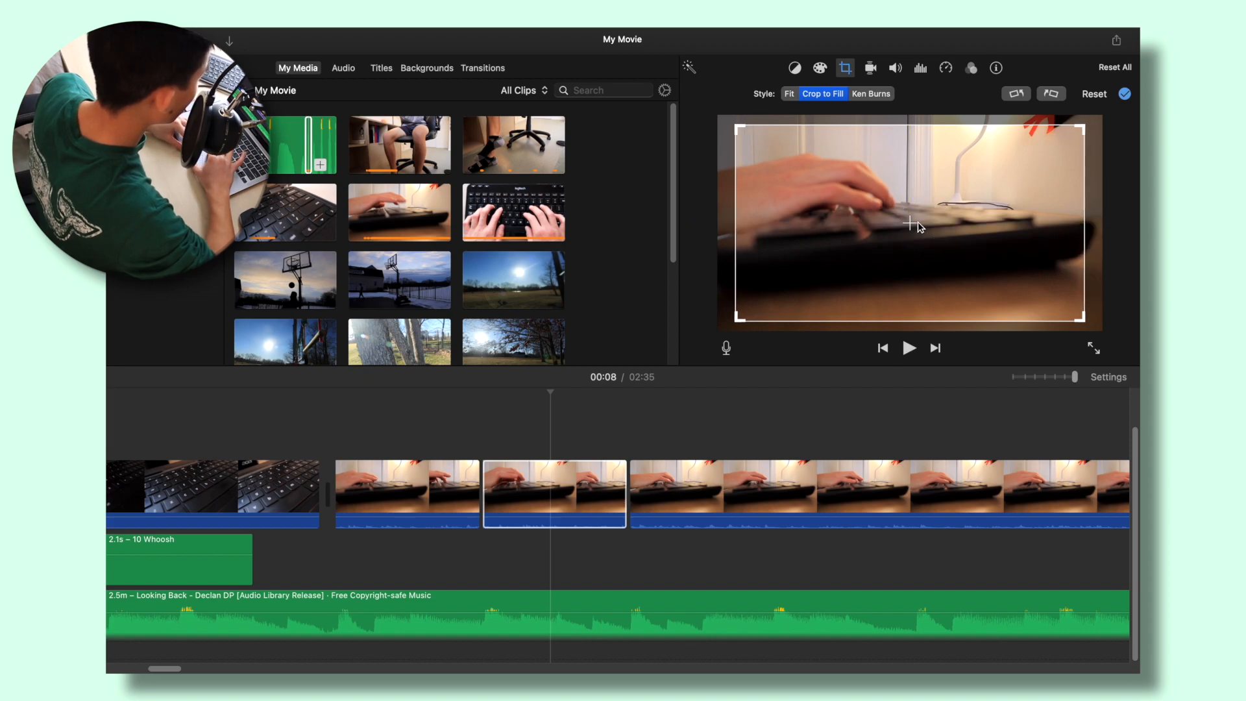
pyautogui.click(426, 436)
# Split off a third typing segment on the next beat and paste the second segment's adjustments onto it
pyautogui.click(774, 487)
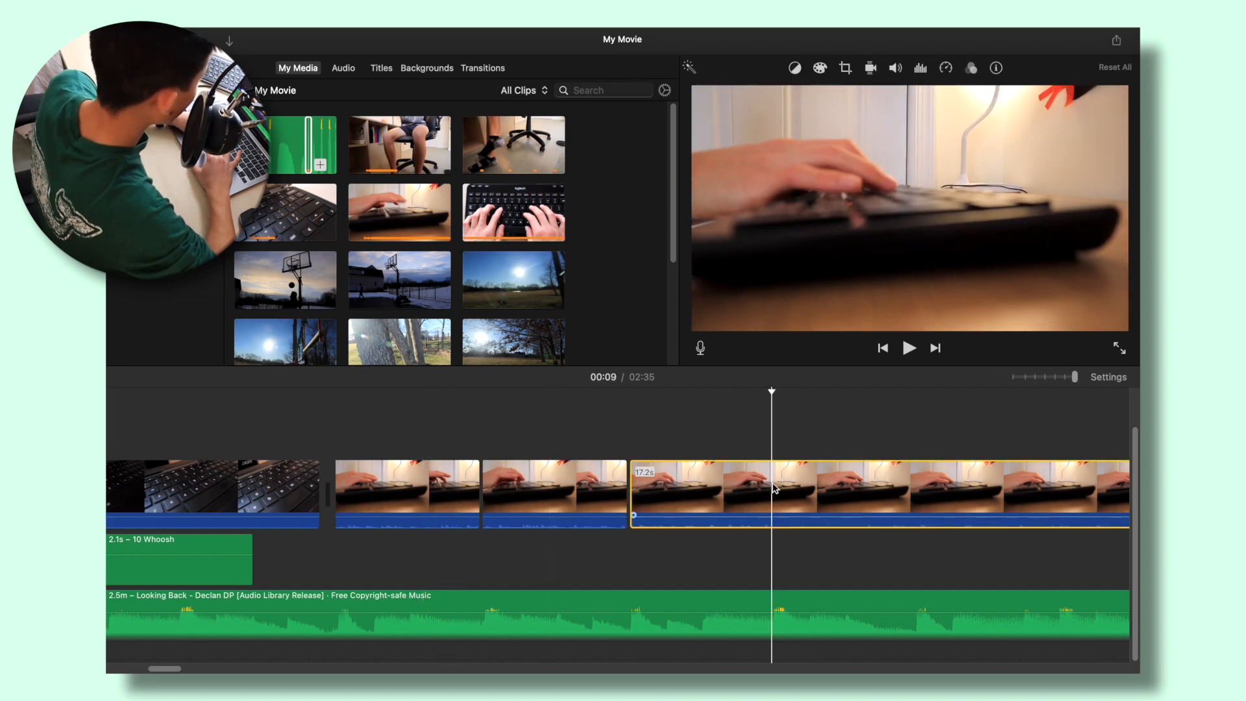
pyautogui.press('super+b')
pyautogui.click(702, 463)
pyautogui.click(552, 498)
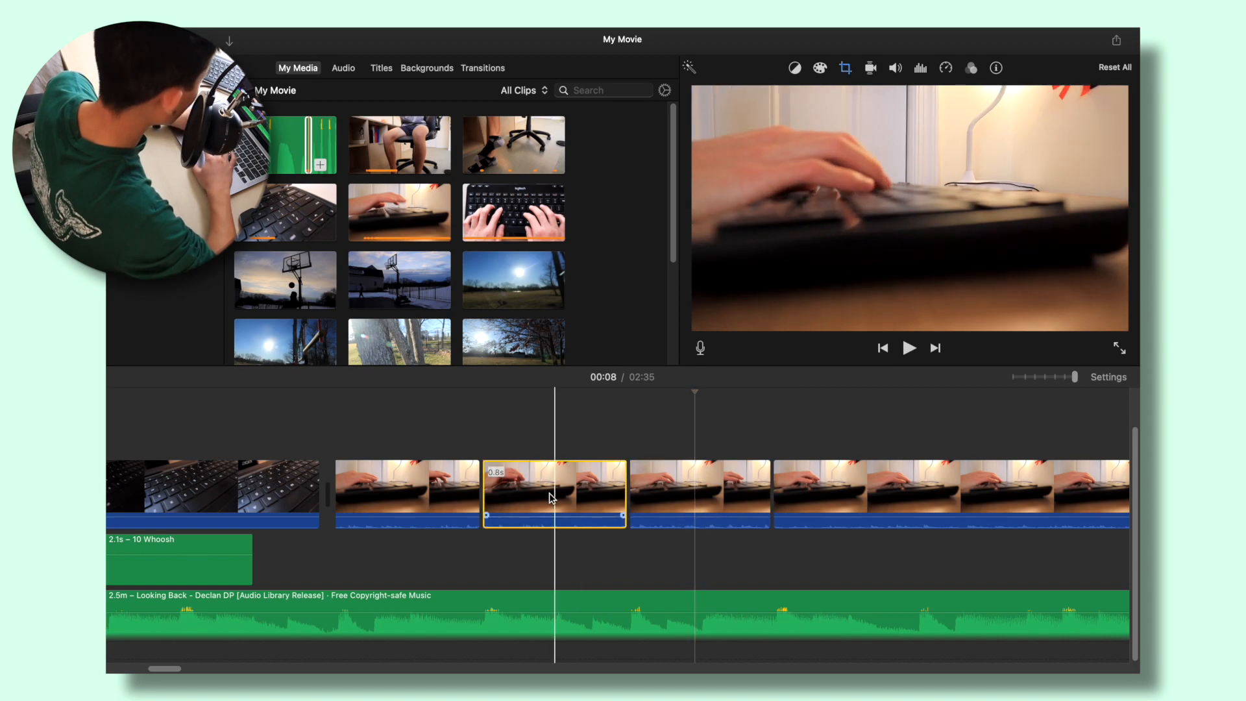
pyautogui.click(694, 480)
pyautogui.press('super+alt+v')
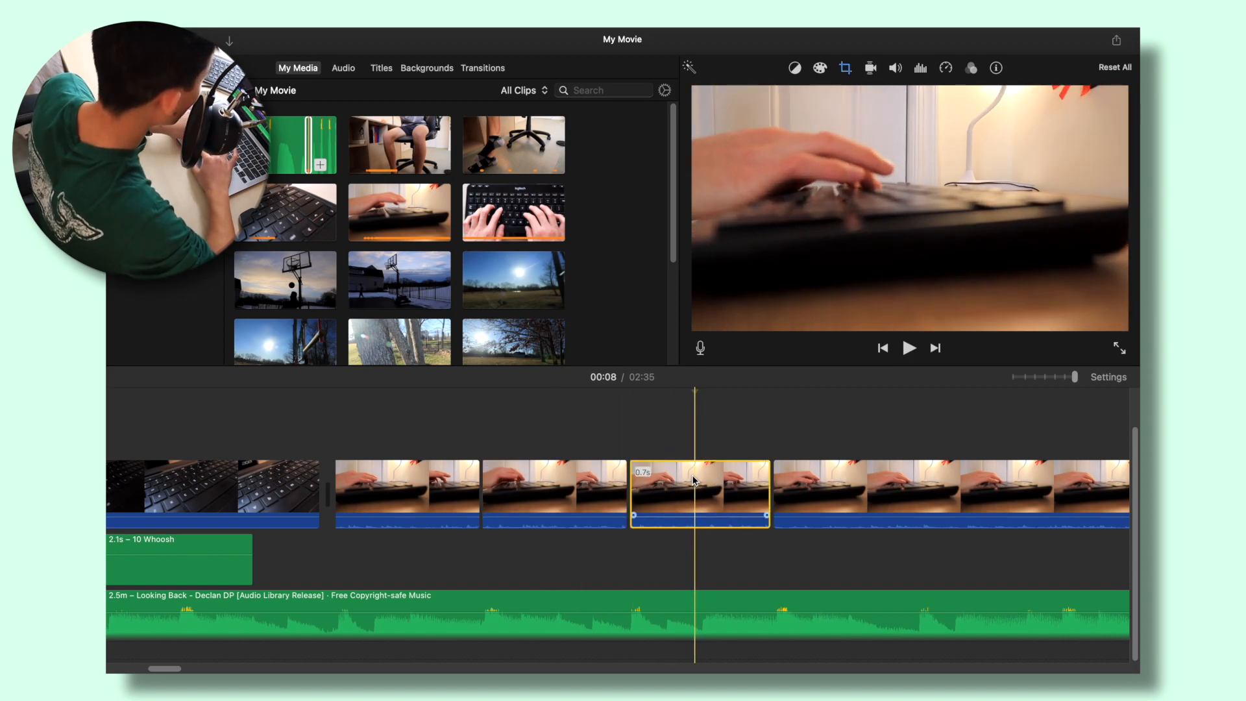
# Tighten and centre the third typing segment's Crop to Fill frame, and play back the progressive zoom
pyautogui.click(845, 68)
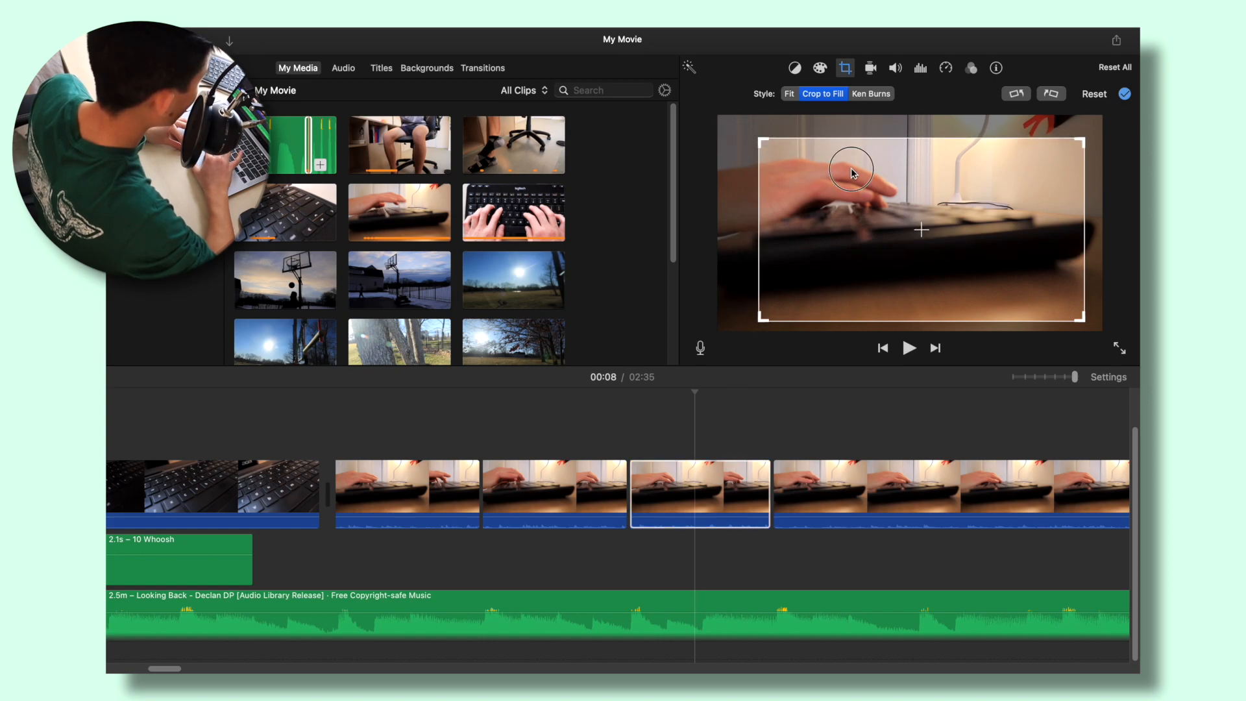
pyautogui.moveTo(836, 172); pyautogui.dragTo(840, 170)
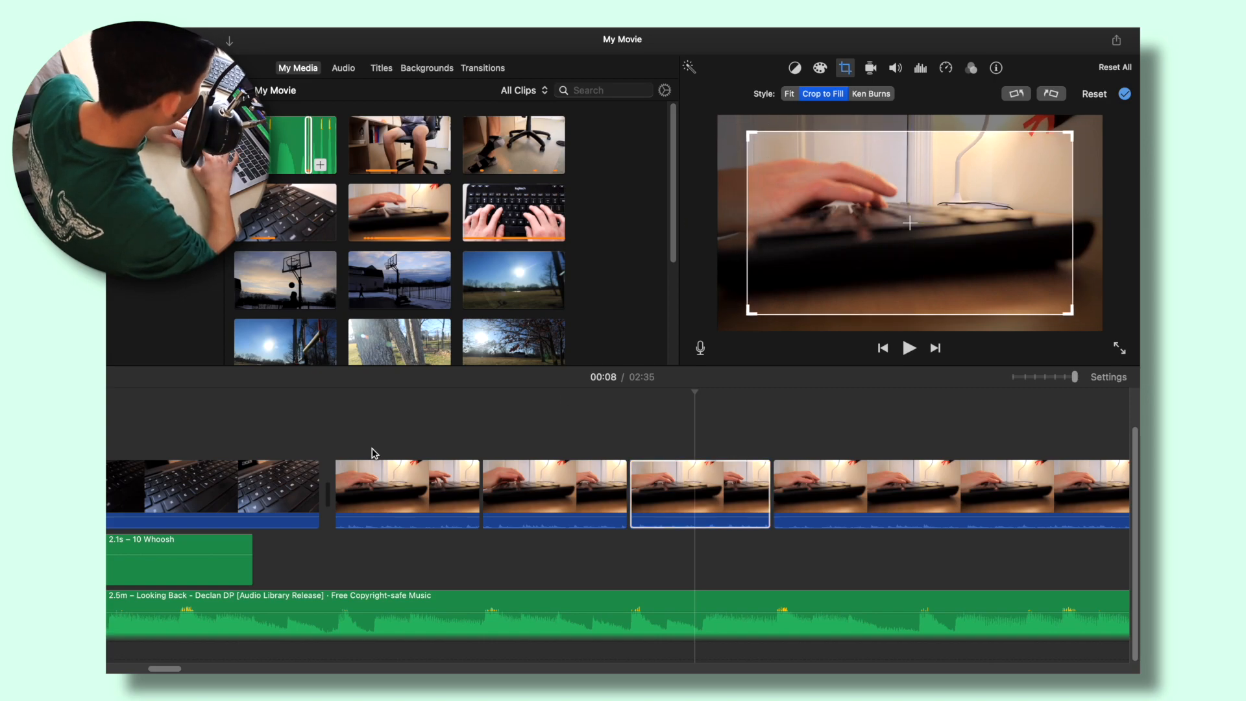
pyautogui.click(365, 447)
pyautogui.press('space')
pyautogui.press('space')
# Split off a fourth typing segment on the next beat and paste the third segment's crop adjustments onto it
pyautogui.press('super+b')
pyautogui.click(659, 473)
pyautogui.press('super+alt+v')
# Tighten and centre the fourth typing segment's Crop to Fill frame further, and play it back
pyautogui.click(845, 68)
pyautogui.moveTo(750, 133); pyautogui.dragTo(825, 175)
pyautogui.moveTo(891, 210); pyautogui.dragTo(856, 189)
pyautogui.press('Return')
pyautogui.press('space')
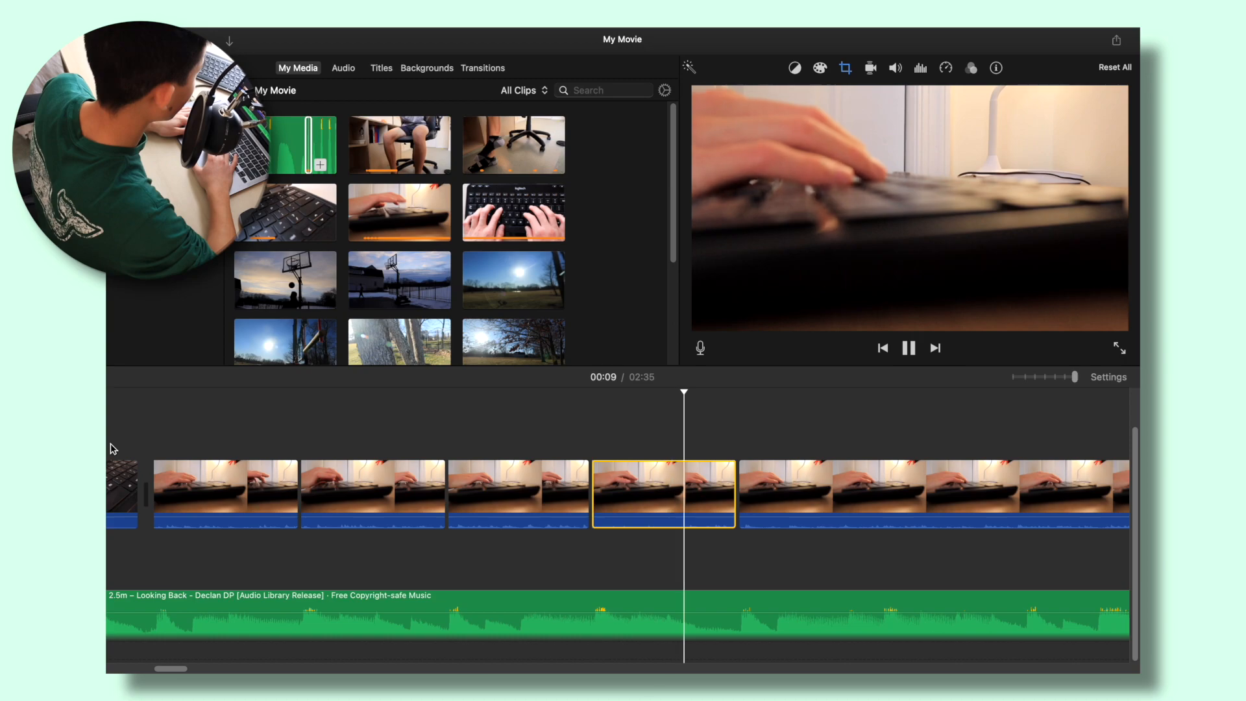
# Delete the leftover side-view typing footage after the fourth segment
pyautogui.hscroll(10, 473, 500)
pyautogui.click(473, 500)
pyautogui.press('Delete')
pyautogui.hscroll(-2, 471, 504)
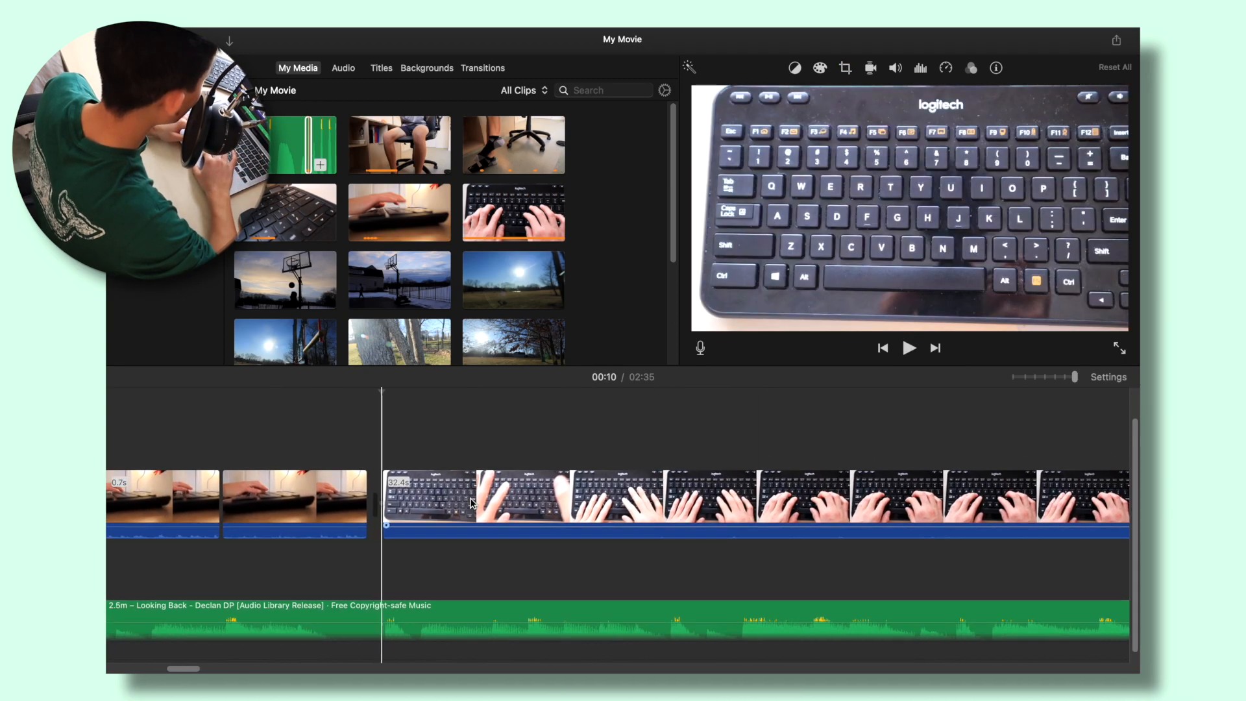
# Split a short piece off the end of the fourth typing segment and give it a Ken Burns crop with a tiny End frame just below centre
pyautogui.hscroll(-3, 471, 504)
pyautogui.click(396, 491)
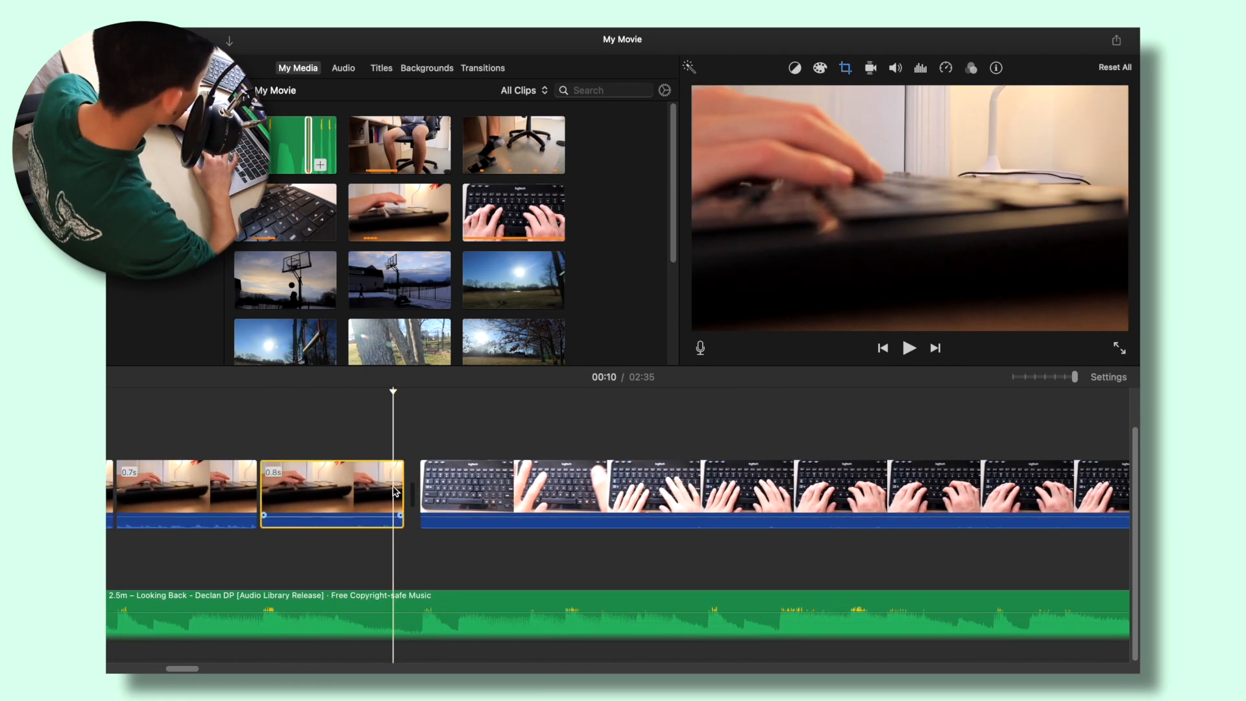
pyautogui.press('super+b')
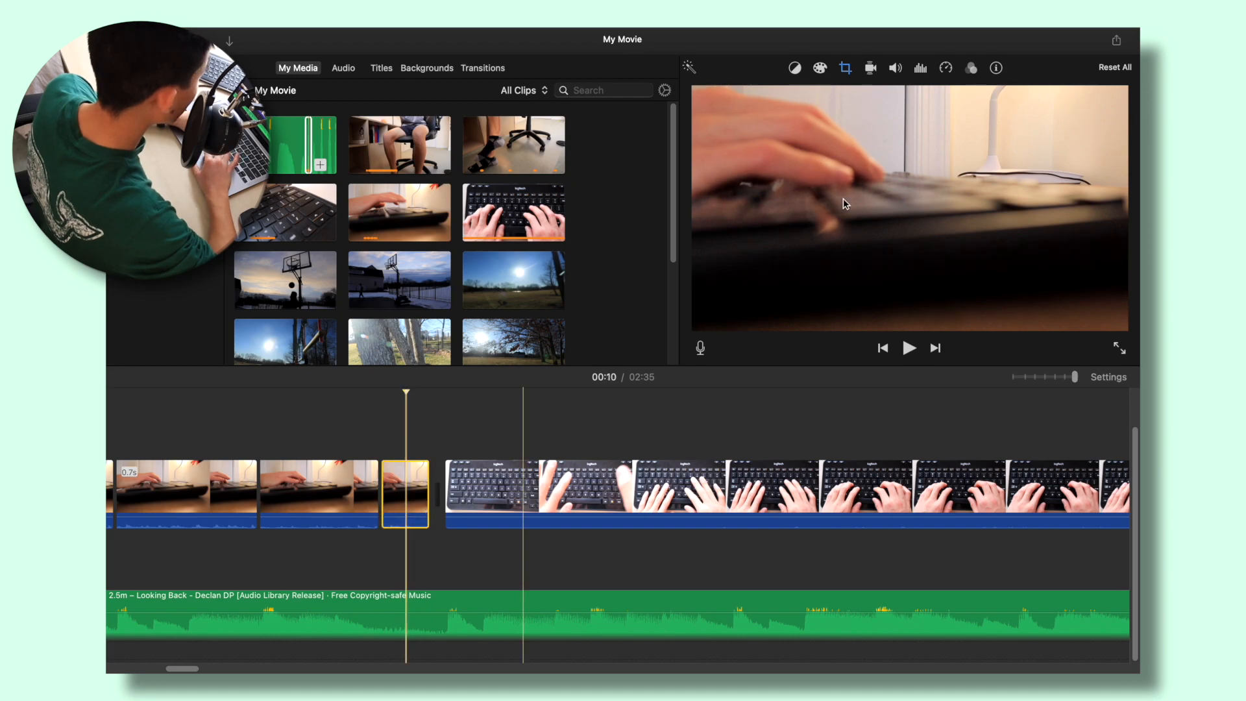
pyautogui.click(845, 71)
pyautogui.click(858, 95)
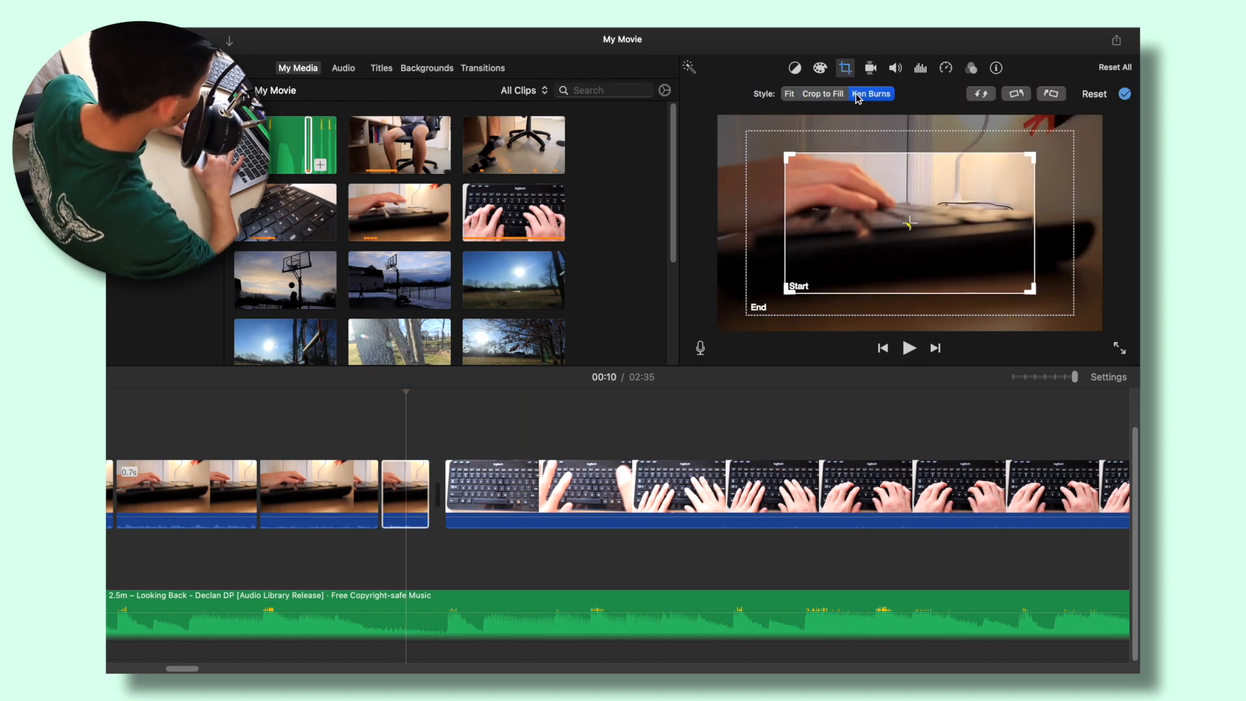
pyautogui.moveTo(748, 134); pyautogui.dragTo(1059, 318)
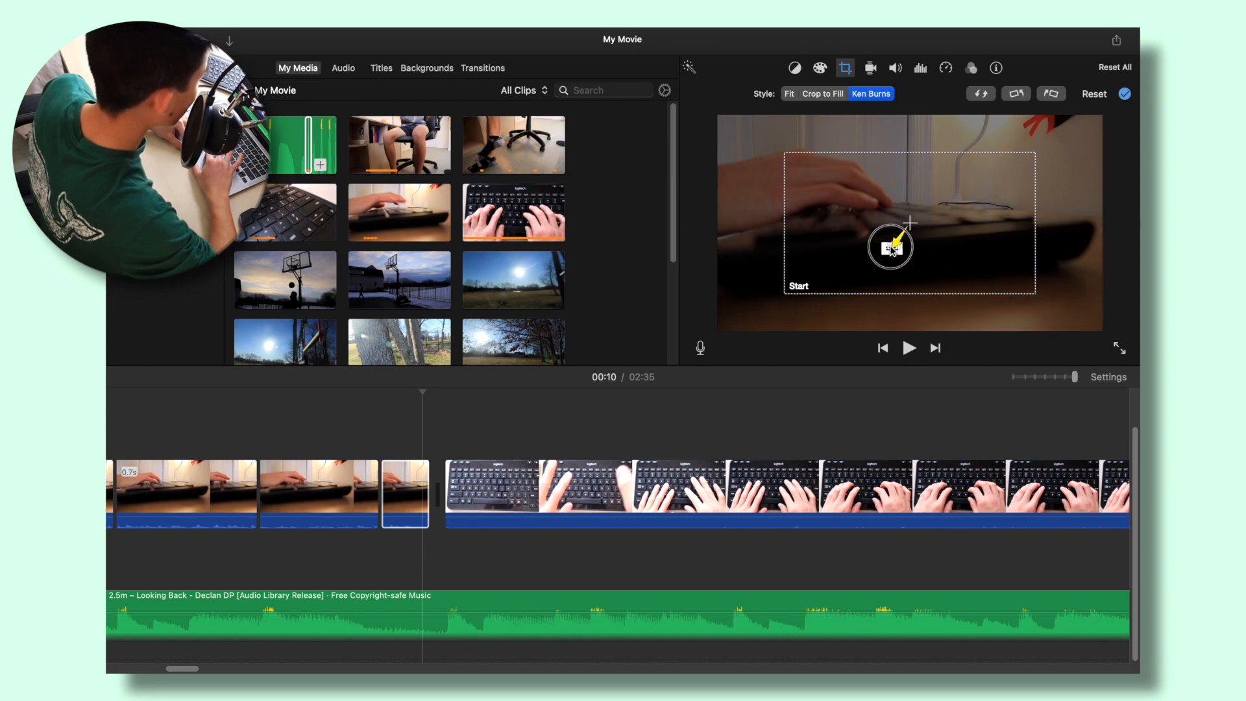
pyautogui.click(1124, 97)
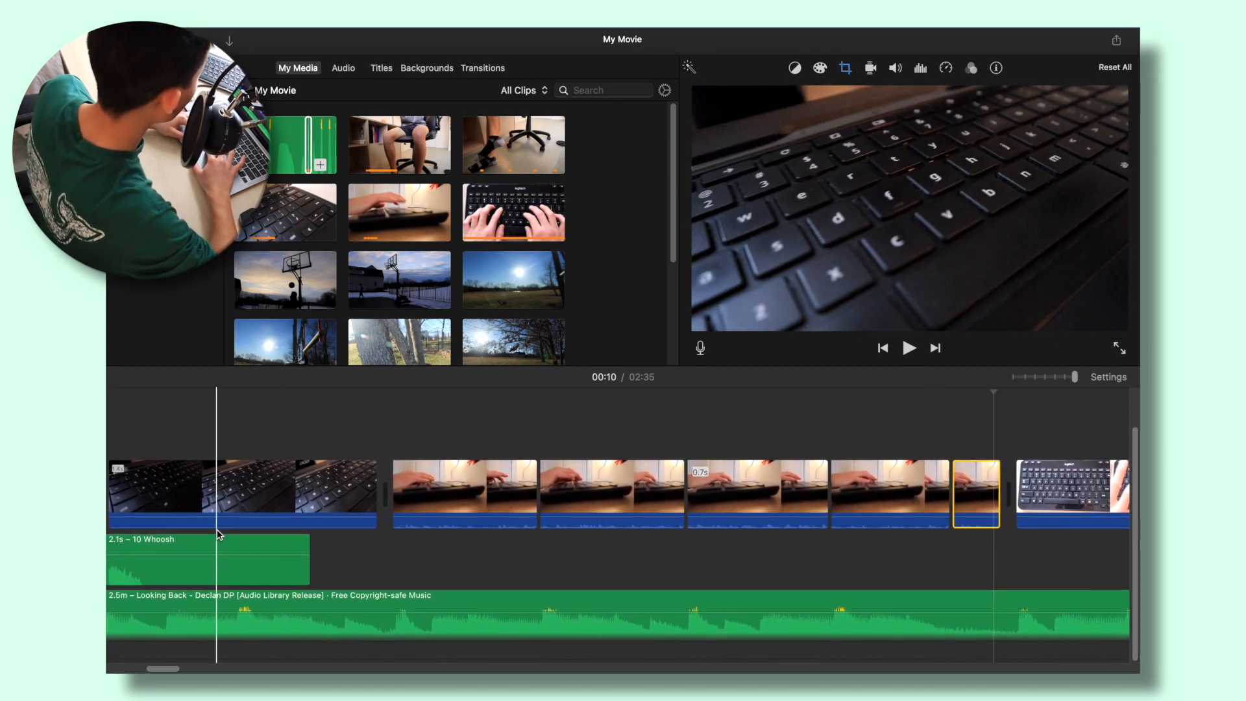
# Copy the whoosh under the overhead keyboard cut, give its short opening piece a swapped Ken Burns crop with a shrunken Start frame, and play back
pyautogui.click(195, 547)
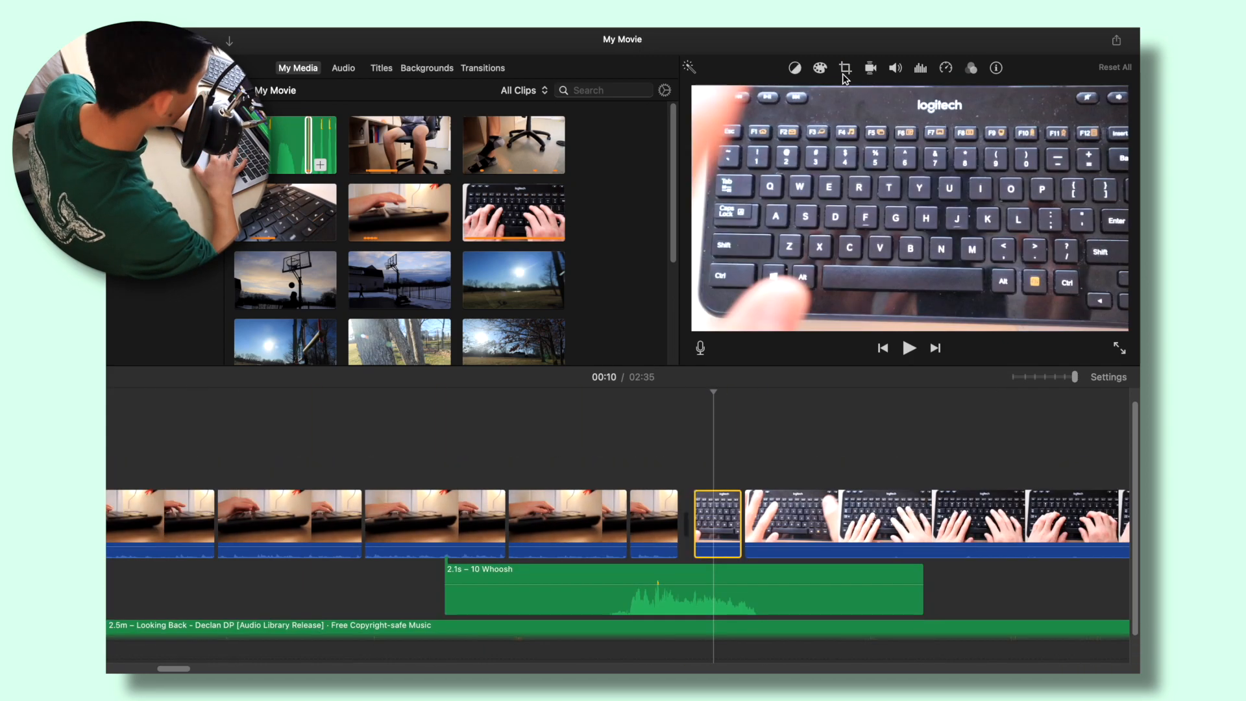
pyautogui.click(845, 68)
pyautogui.click(860, 94)
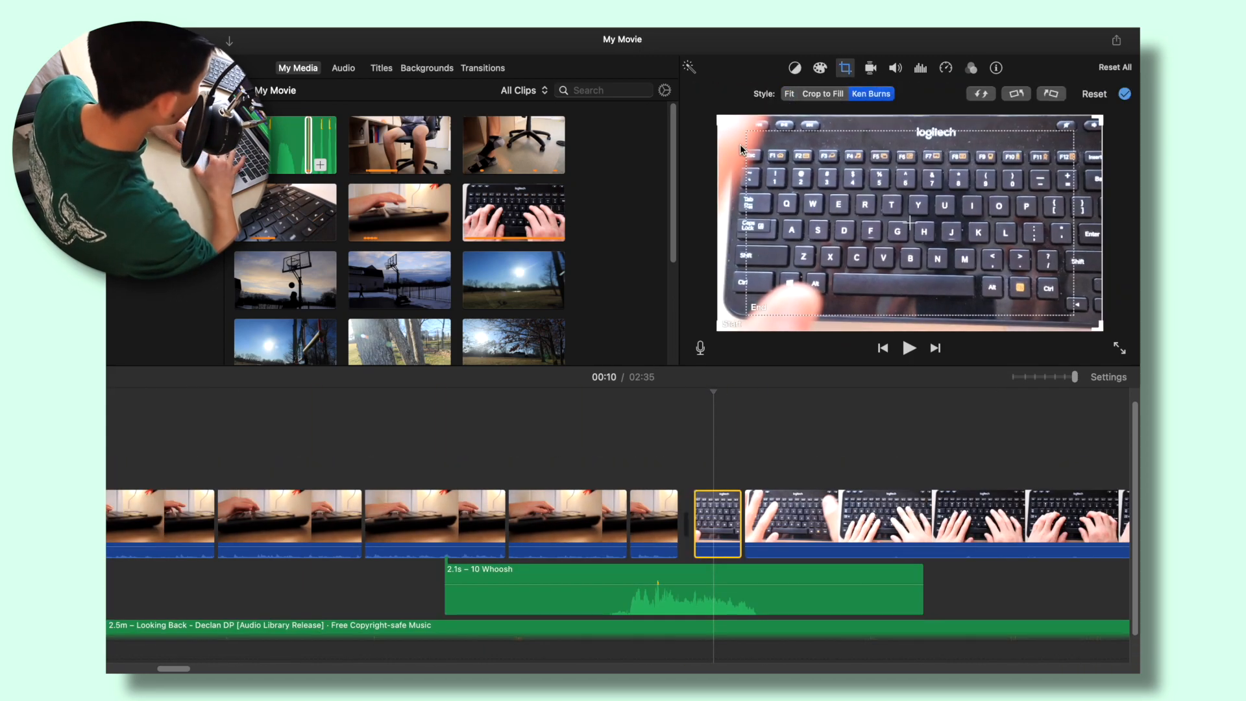
pyautogui.click(981, 96)
pyautogui.moveTo(748, 134); pyautogui.dragTo(1013, 293)
pyautogui.click(604, 472)
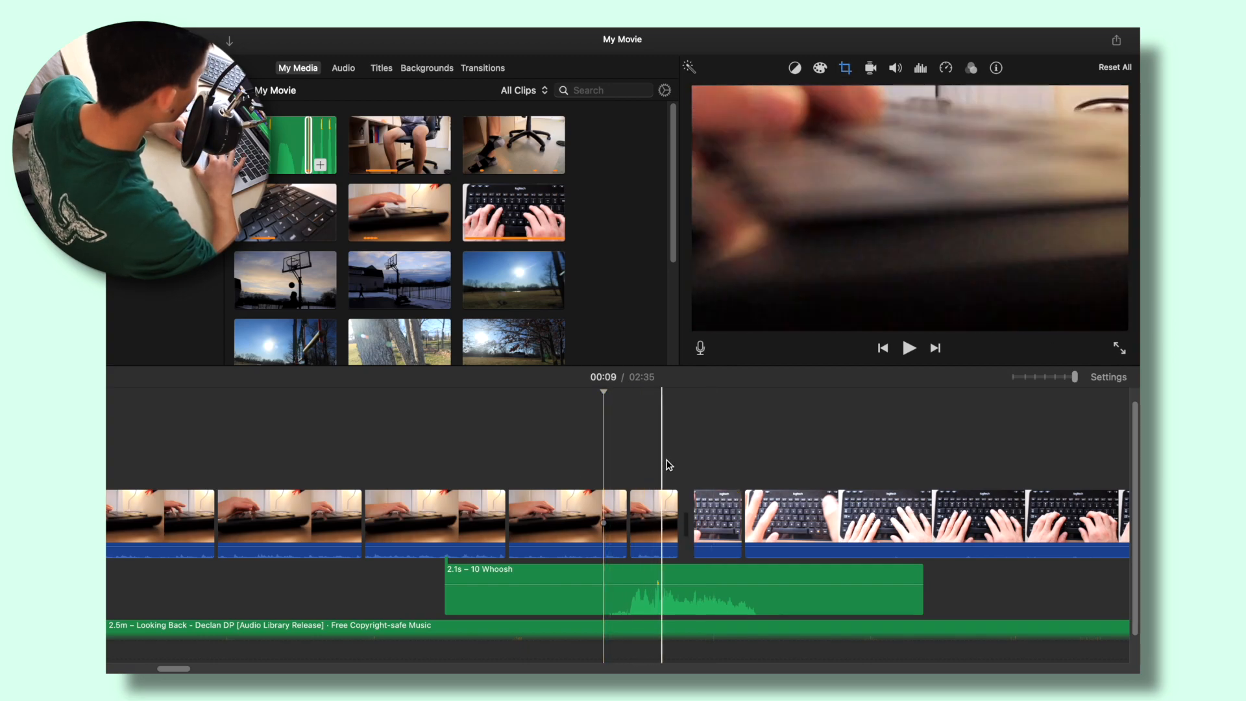
pyautogui.press('space')
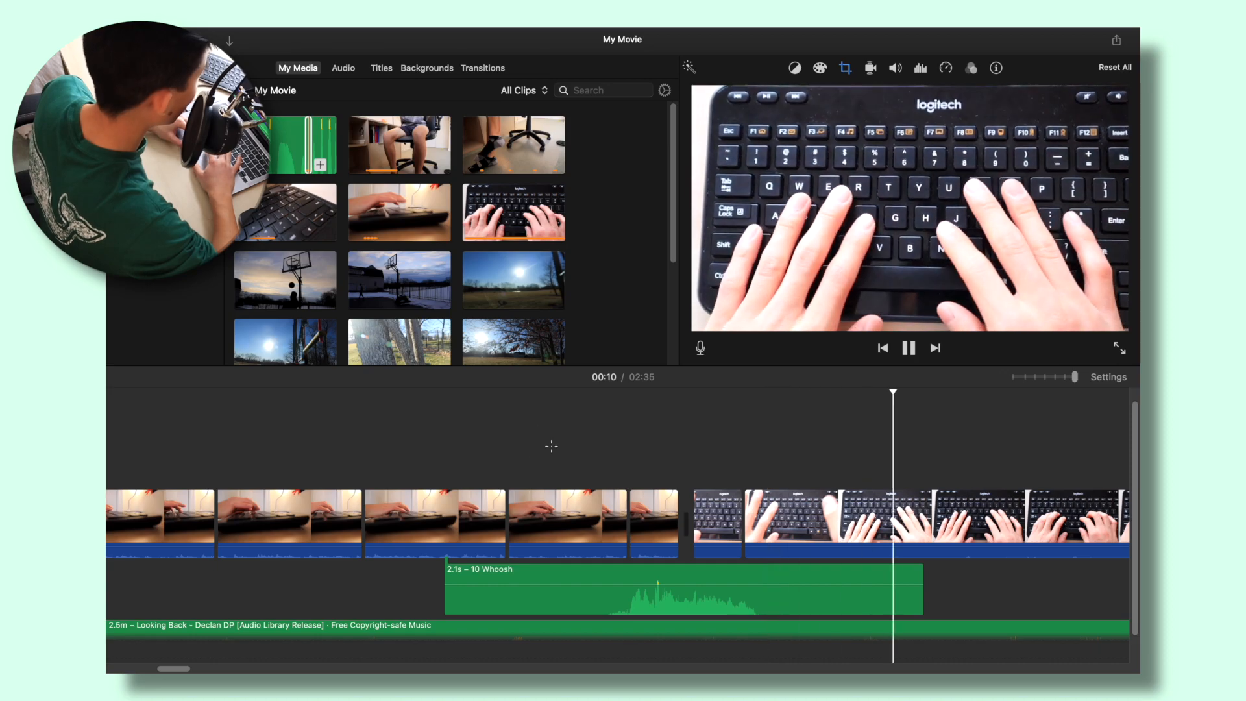
pyautogui.click(551, 447)
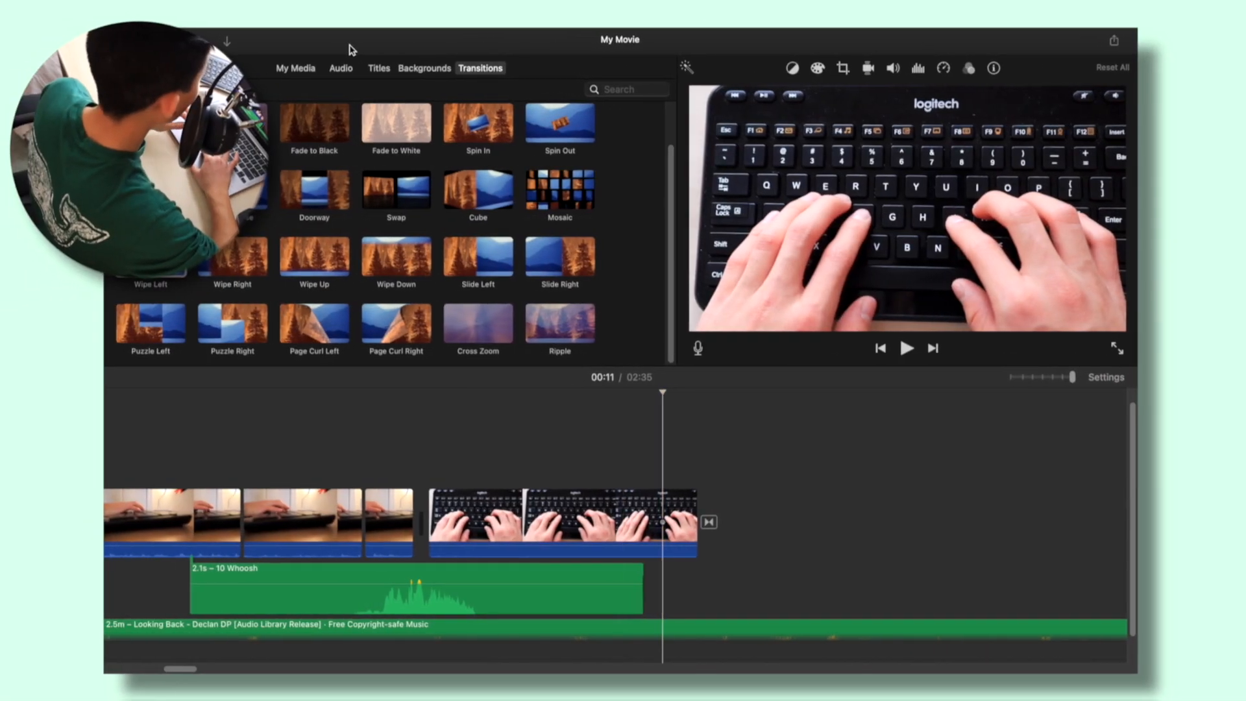
# Add the sunny field clip from the project media after the transition that ends the overhead keyboard clip
pyautogui.click(303, 70)
pyautogui.click(413, 238)
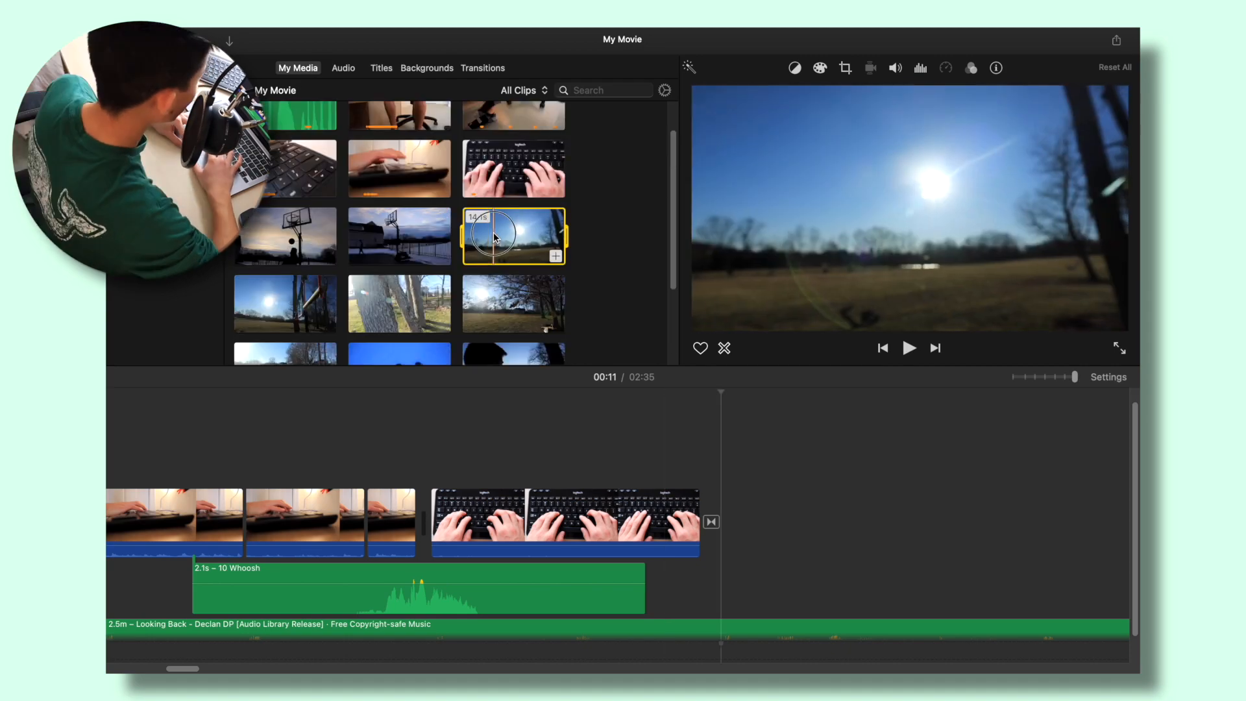
pyautogui.moveTo(493, 240); pyautogui.dragTo(742, 501)
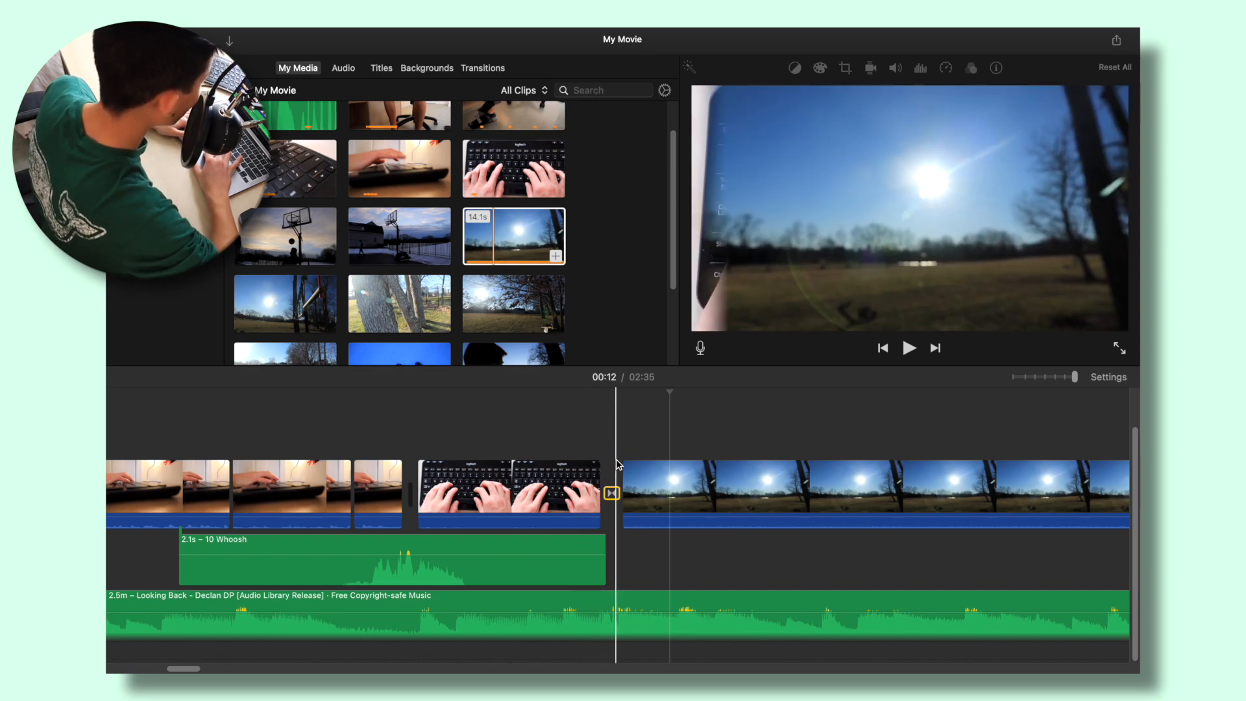
# Shorten the end of the overhead keyboard clip before the transition and play back the cut into the sunny field clip
pyautogui.doubleClick(611, 493)
pyautogui.moveTo(599, 487); pyautogui.dragTo(506, 480)
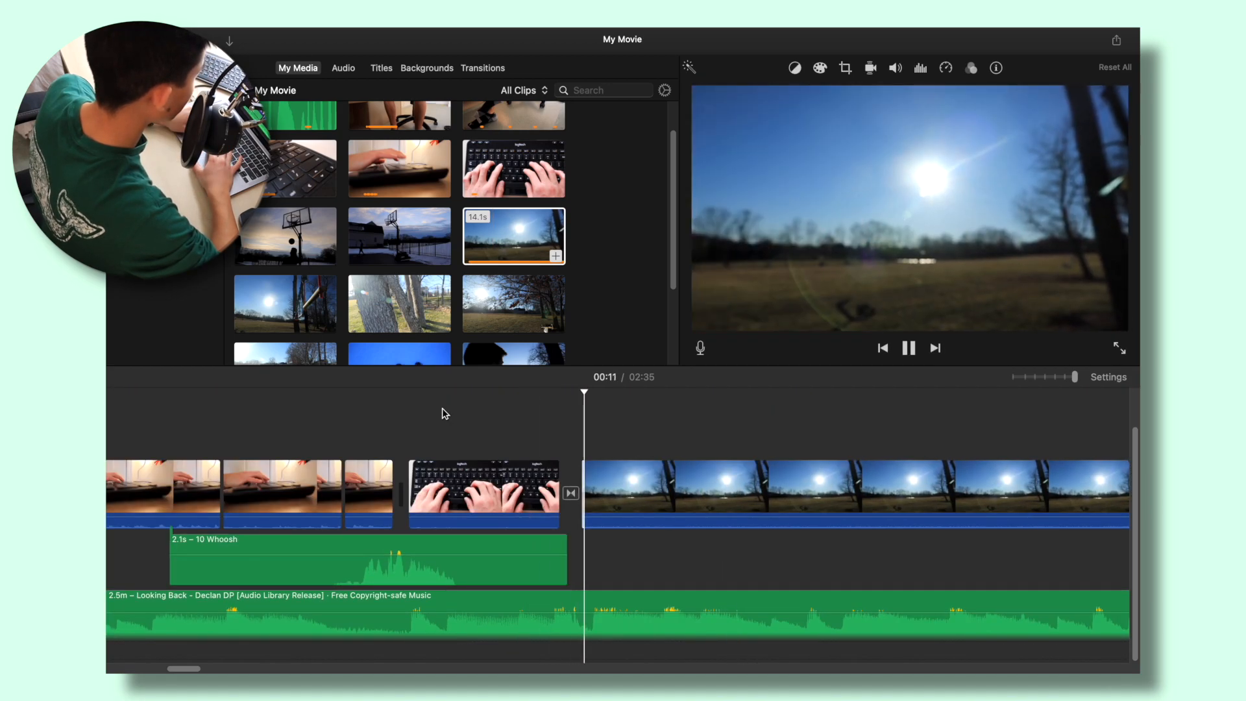
pyautogui.press('space')
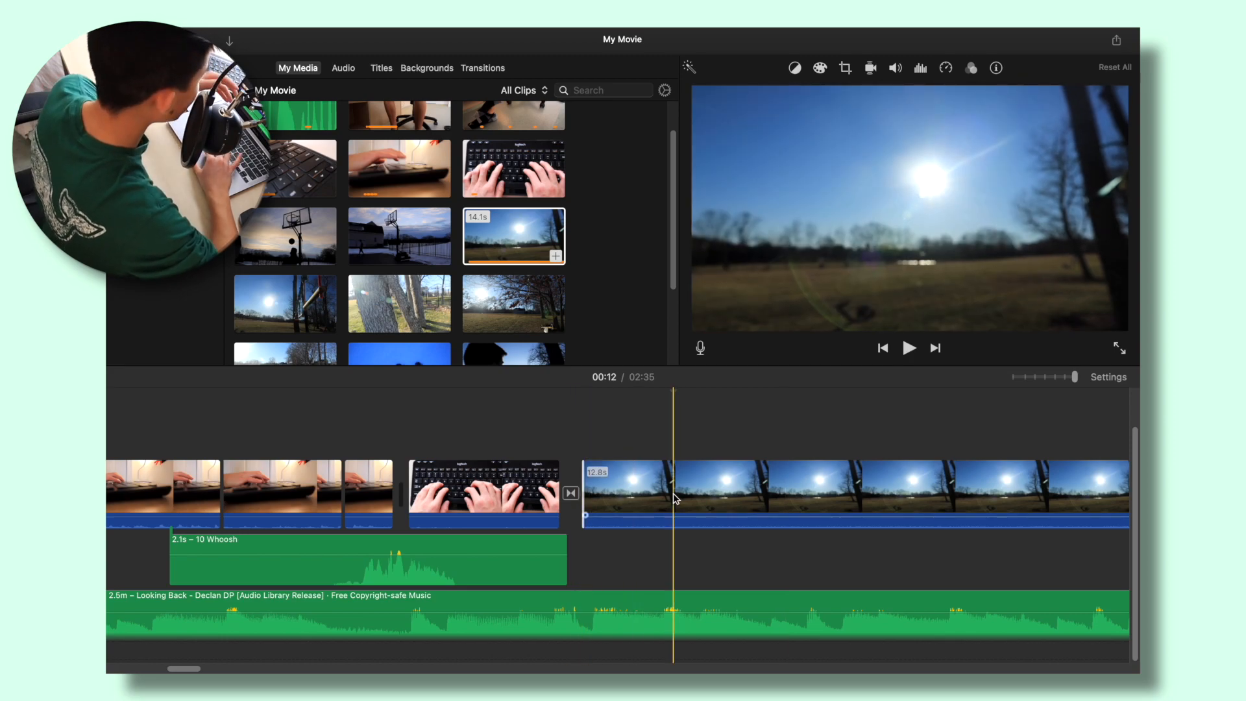
# Cut the sunny field clip on the beat, add the tree-swing clip after it, and play back both clips
pyautogui.press('space')
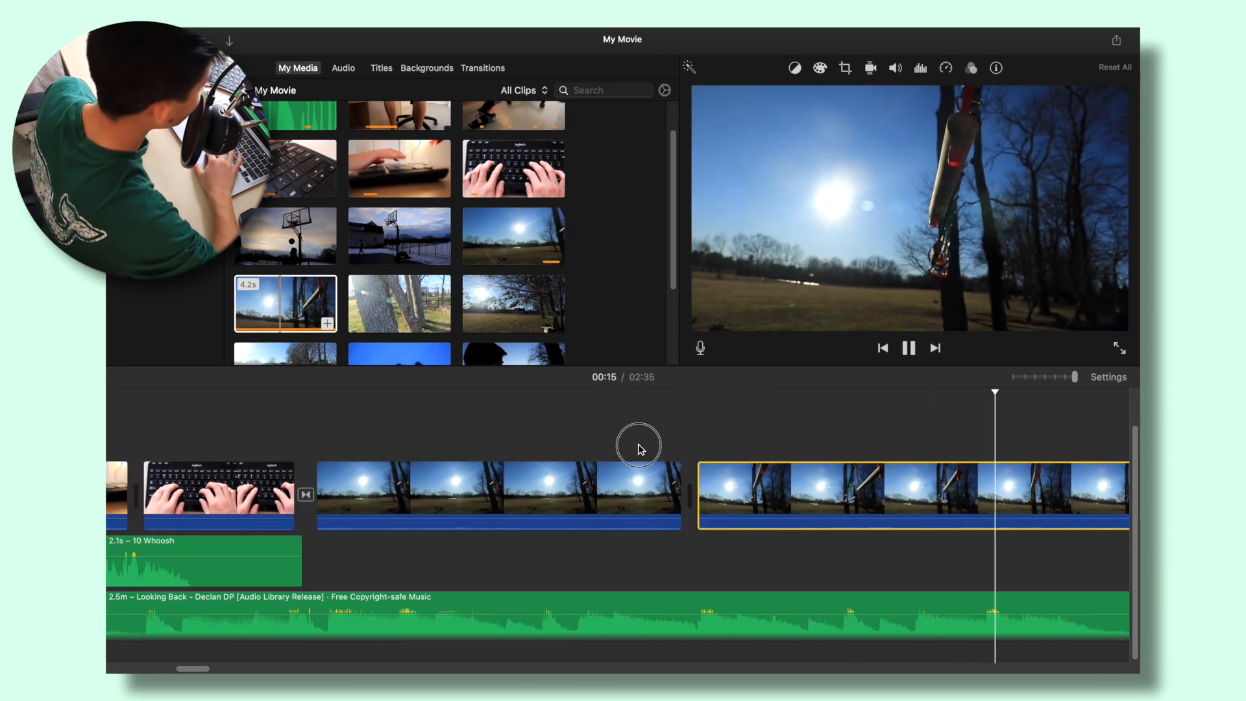
pyautogui.click(641, 448)
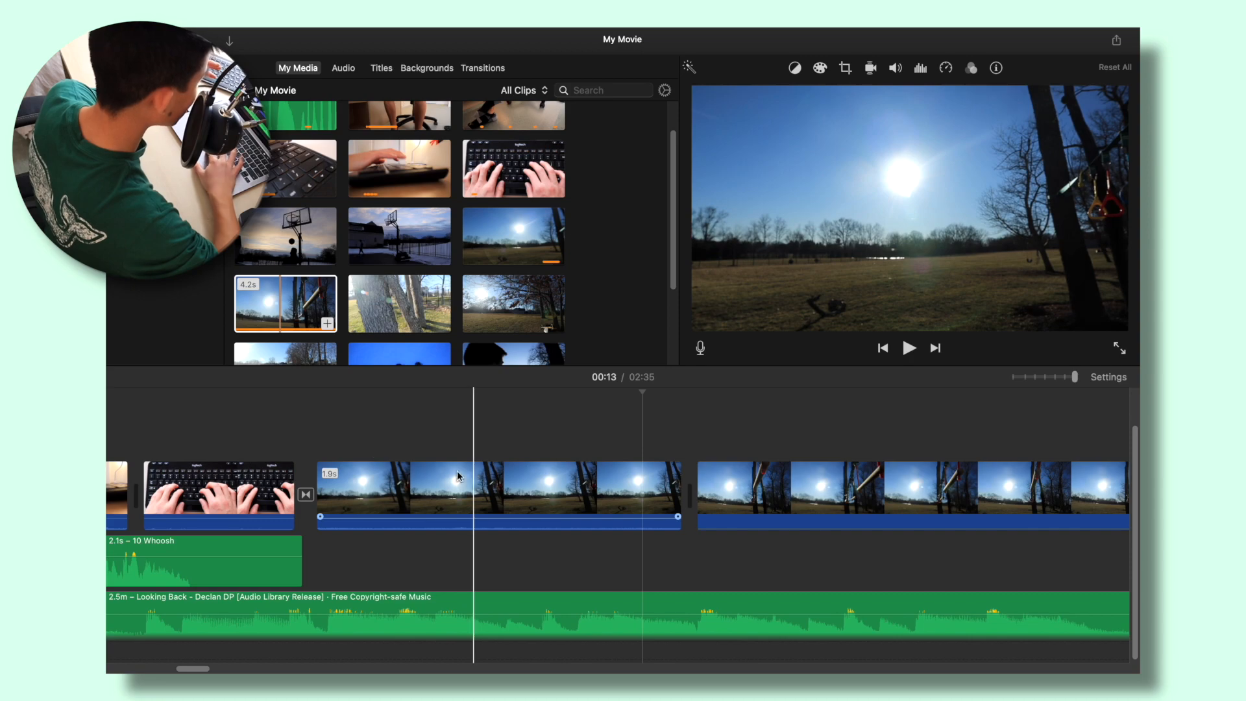
pyautogui.press('space')
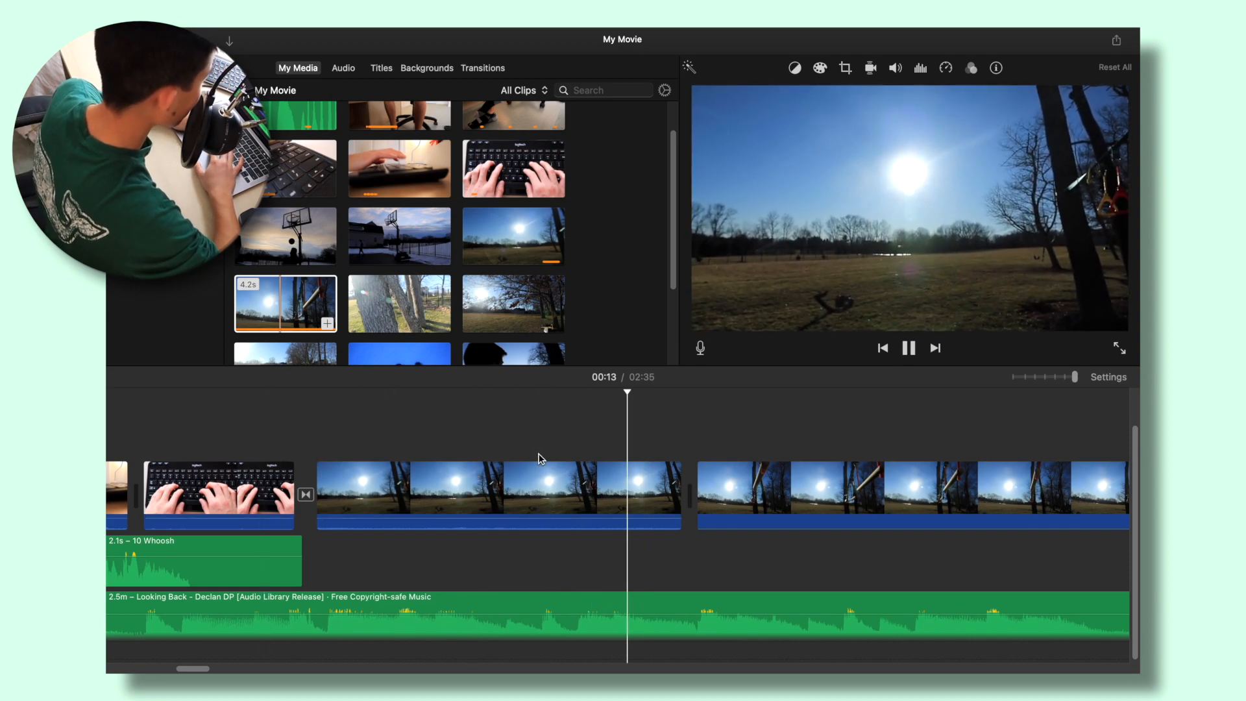
pyautogui.press('space')
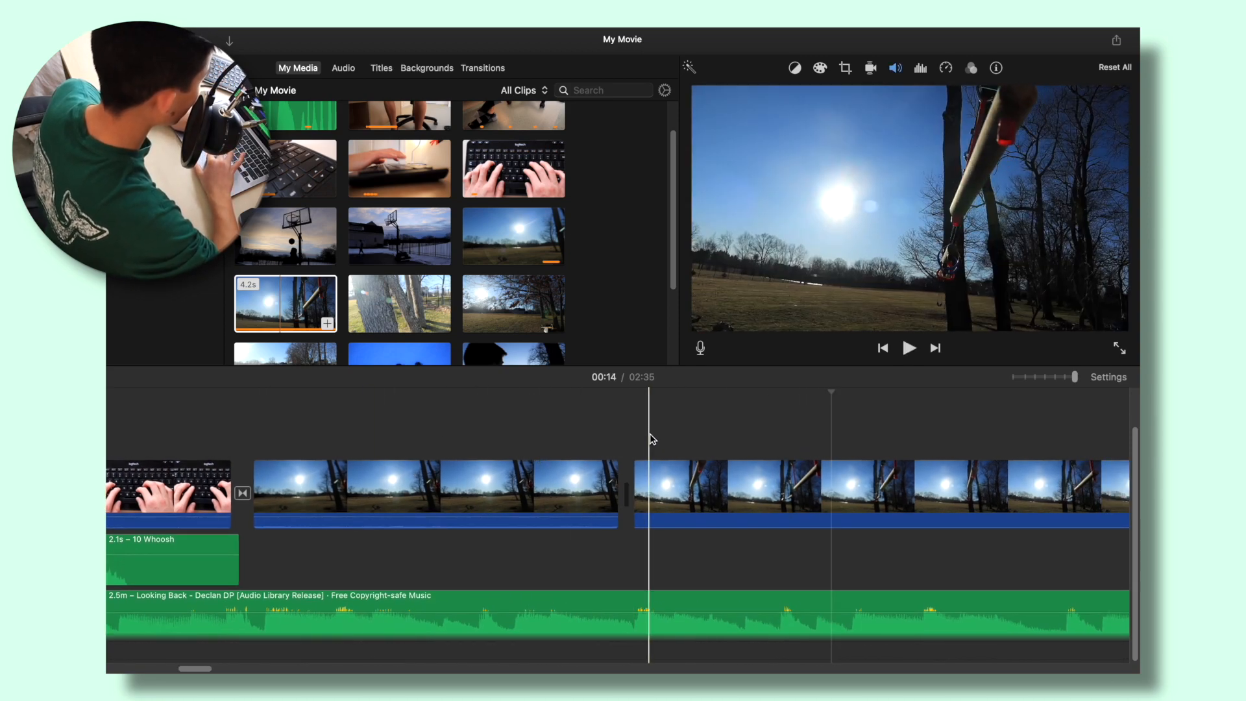
# Append the tree-trunk clip after the tree-swing clip and undo the split made partway through it
pyautogui.scroll(-3, 428, 211)
pyautogui.click(428, 211)
pyautogui.moveTo(427, 211); pyautogui.dragTo(860, 485)
pyautogui.hscroll(-4, 620, 477)
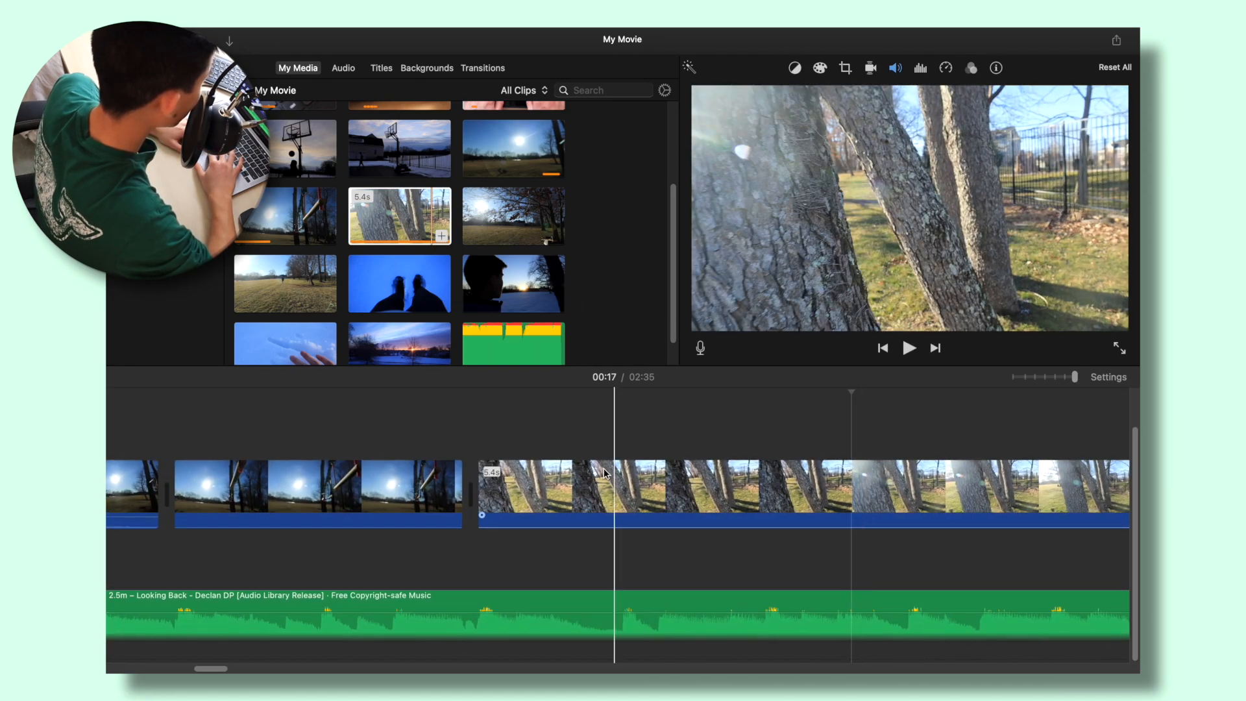
pyautogui.click(577, 486)
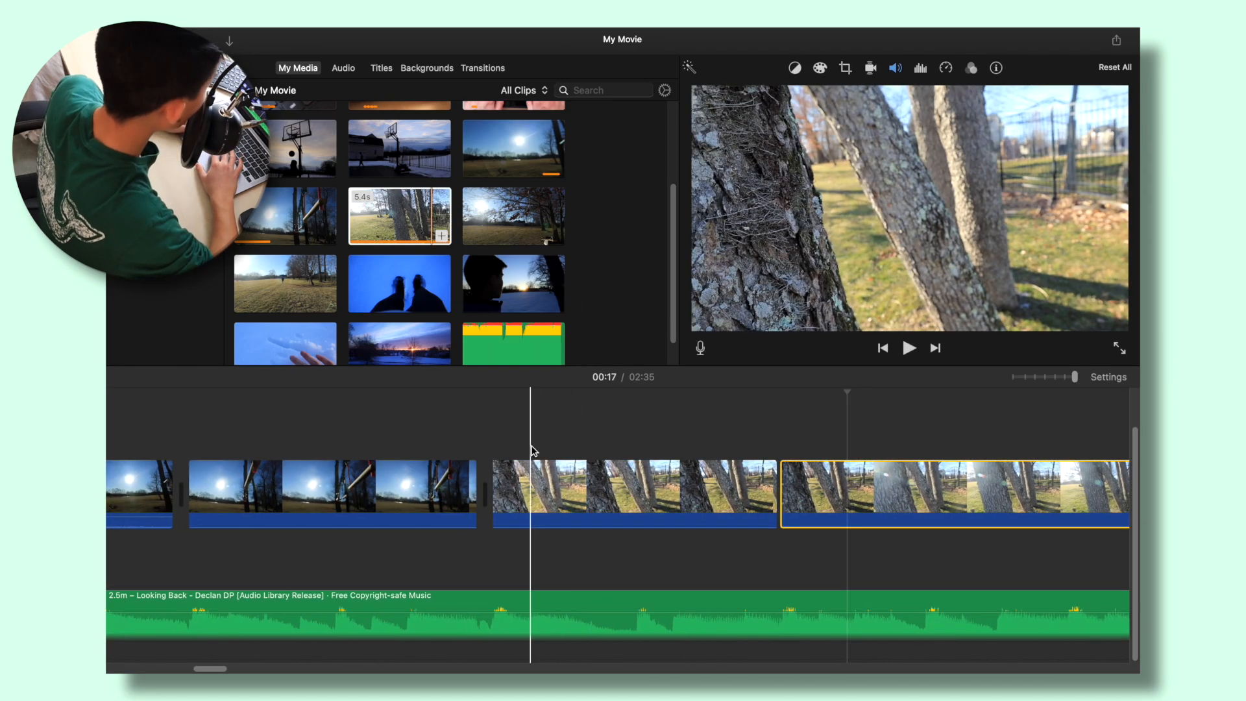
pyautogui.press('super+z')
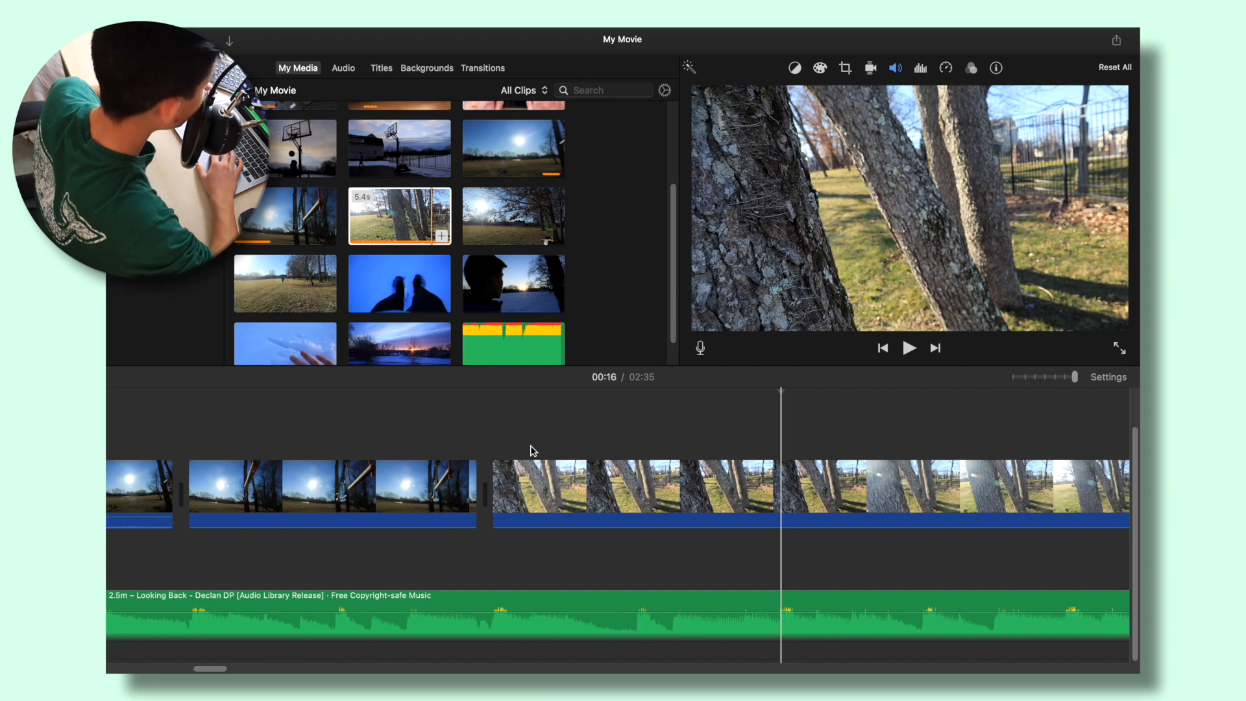
# Add the 4.8 s leafy-tree clip to the timeline after the tree-trunk clip
pyautogui.press('super+minus')
pyautogui.hscroll(2, 545, 468)
pyautogui.moveTo(544, 226); pyautogui.dragTo(828, 488)
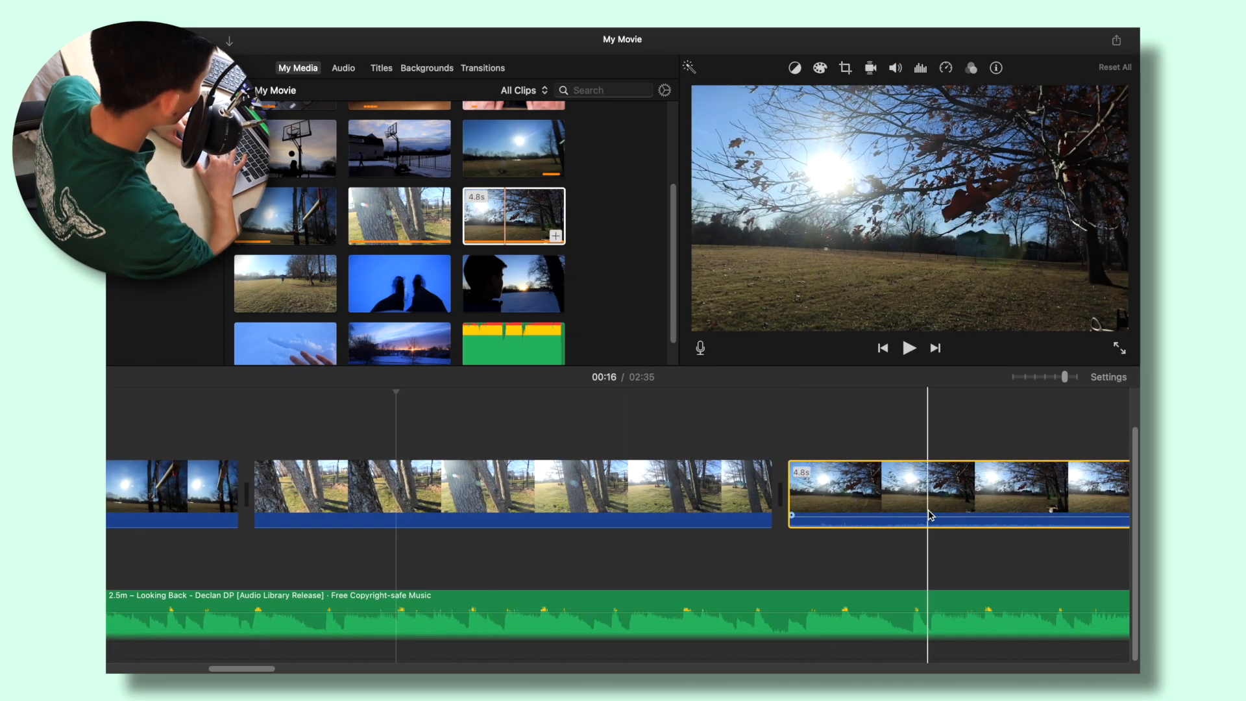
# Split the tree-trunk clip on the beat, place the leafy-tree clip between its two parts, and play back the result
pyautogui.hscroll(-3, 893, 597)
pyautogui.press('space')
pyautogui.press('w')
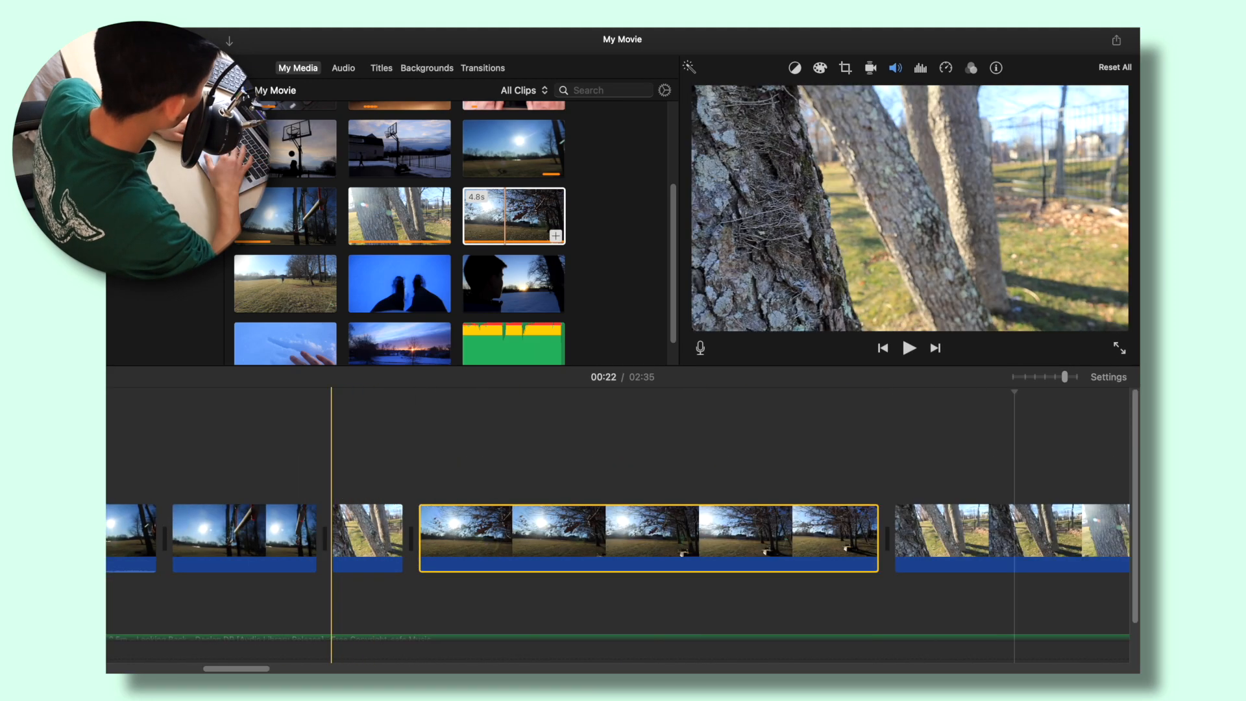
pyautogui.scroll(3, 338, 491)
pyautogui.click(329, 517)
pyautogui.press('space')
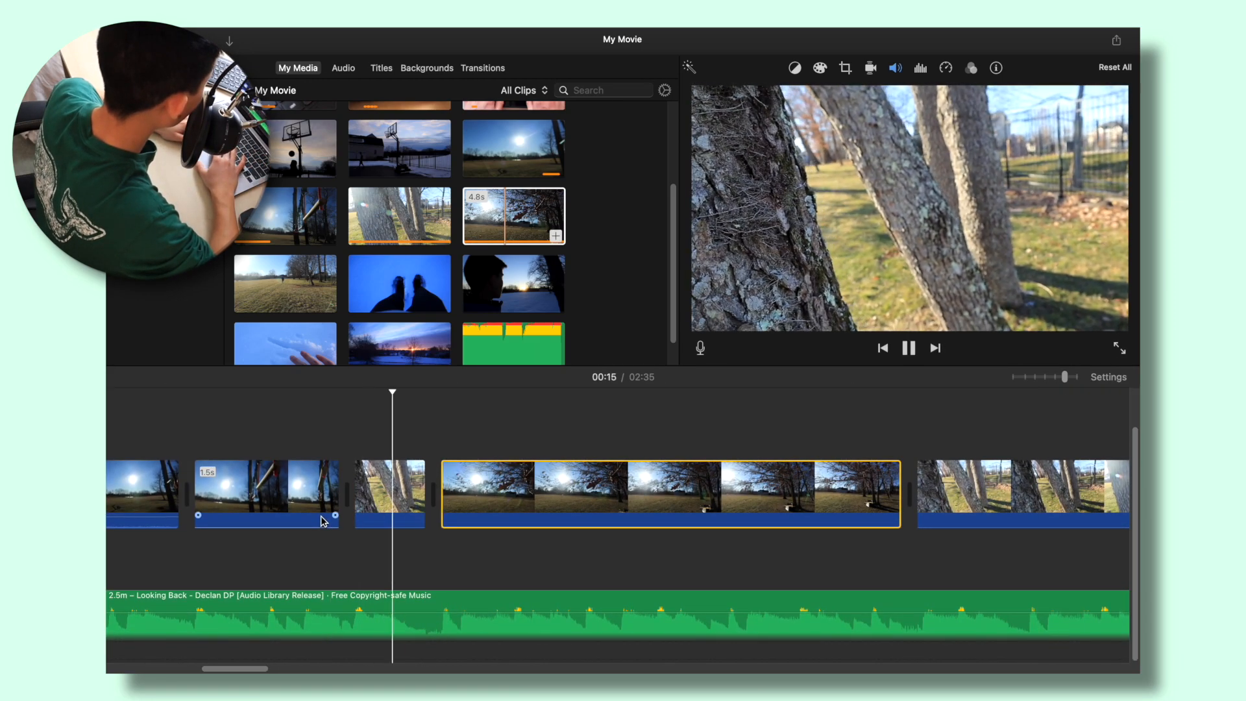
pyautogui.press('super+equal')
pyautogui.press('space')
# Split the leafy-tree clip on the next music beat
pyautogui.hscroll(-1, 486, 520)
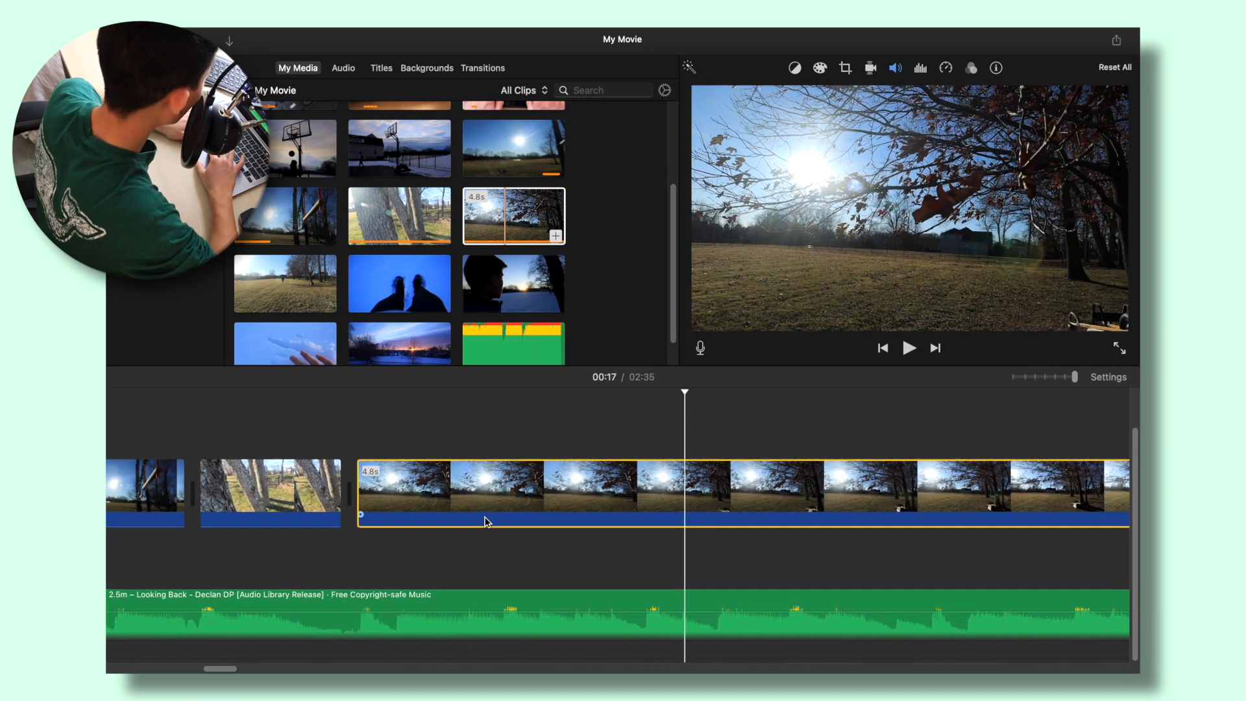
pyautogui.click(502, 491)
pyautogui.press('super+b')
pyautogui.hscroll(2, 502, 491)
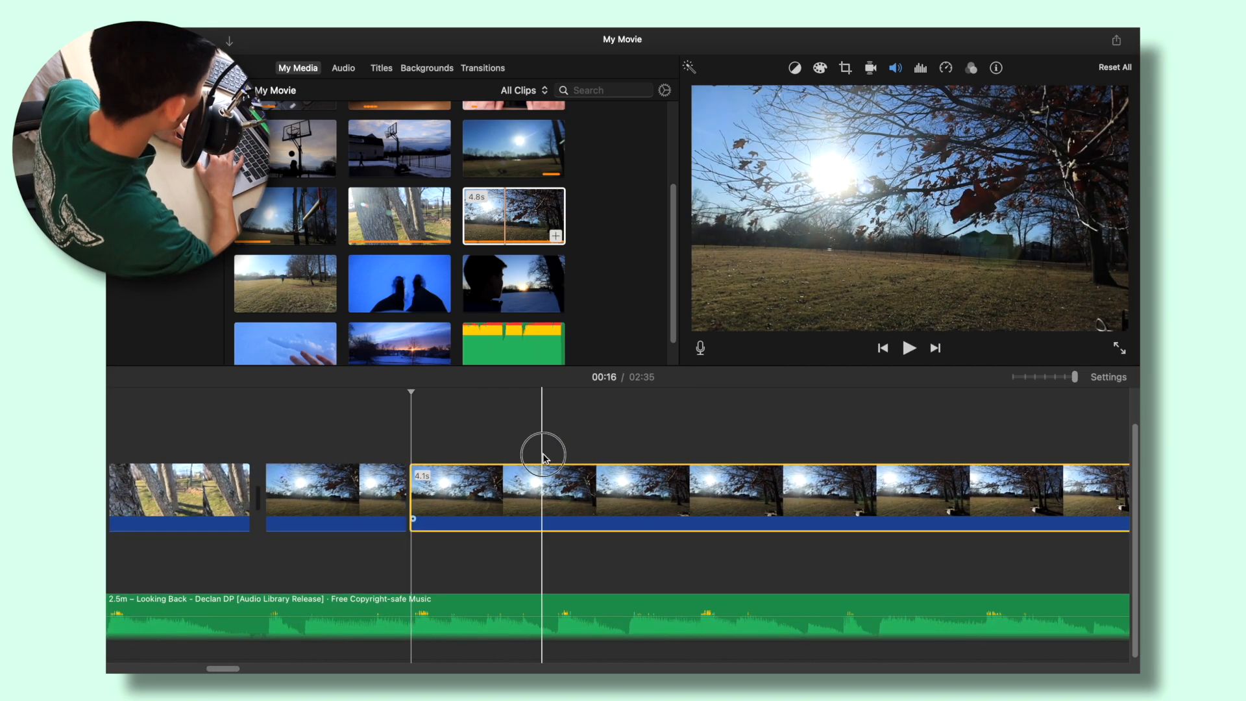
# Cut the remaining tree-trunk and leafy-tree footage on the following beats and arrange the pieces in alternating order
pyautogui.moveTo(542, 478); pyautogui.dragTo(542, 404)
pyautogui.hscroll(2, 543, 407)
pyautogui.moveTo(470, 417); pyautogui.dragTo(779, 417)
pyautogui.click(478, 503)
pyautogui.press('super+b')
pyautogui.click(701, 500)
pyautogui.press('Delete')
pyautogui.hscroll(1, 588, 507)
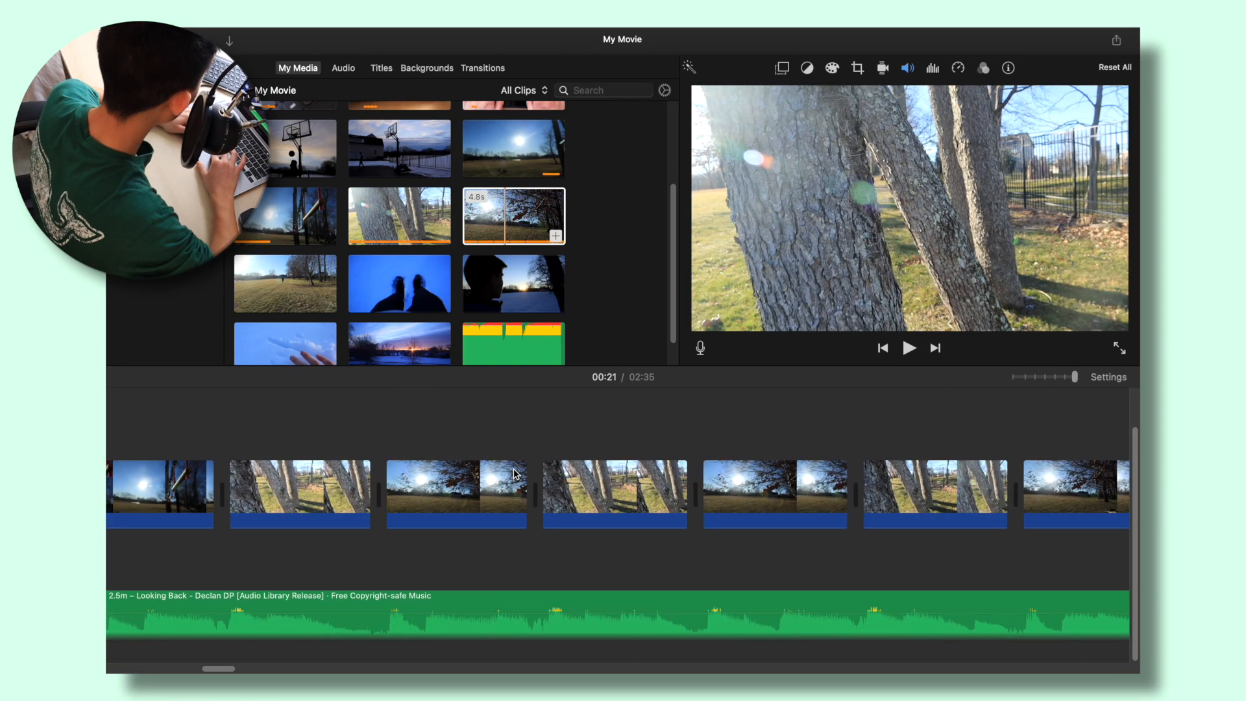
# Overlay the leftover leafy-tree footage on the last tree-trunk piece as a Split Screen with position Left
pyautogui.moveTo(277, 489); pyautogui.dragTo(899, 497)
pyautogui.hscroll(8, 912, 506)
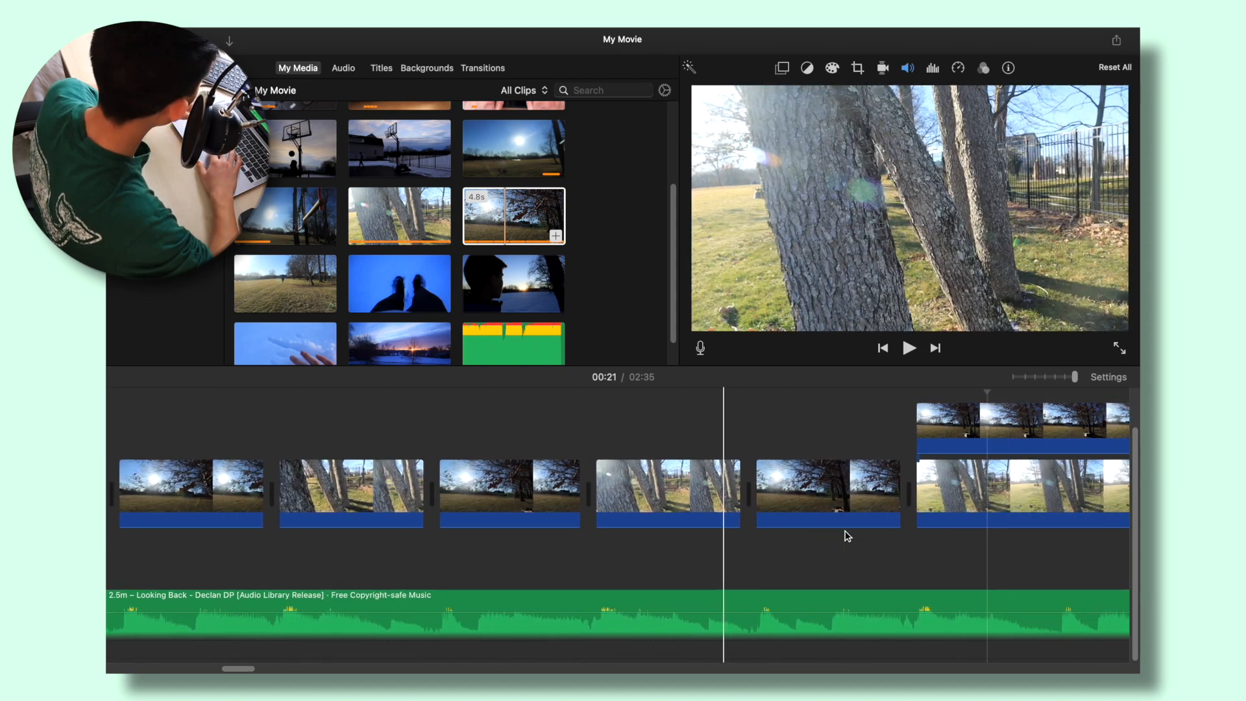
pyautogui.scroll(1, 846, 535)
pyautogui.hscroll(5, 856, 493)
pyautogui.moveTo(870, 432); pyautogui.dragTo(883, 574)
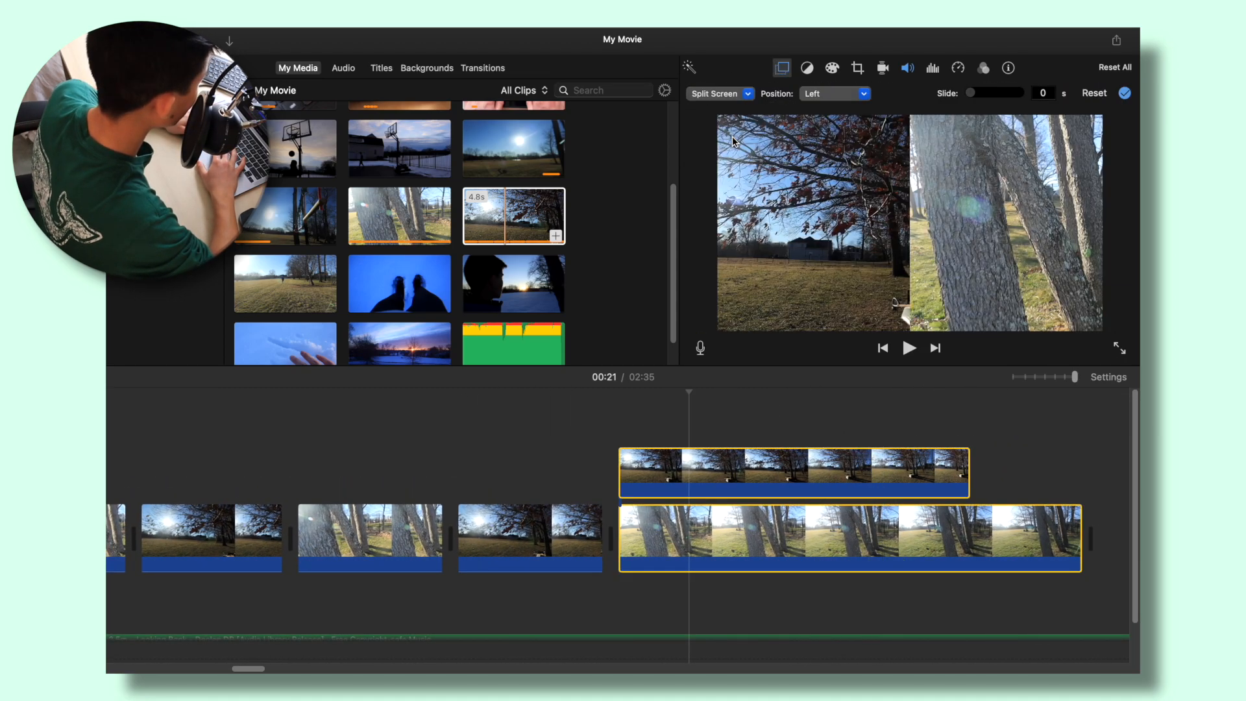
# Play back the split screen and apply video stabilization to its two stacked clips
pyautogui.press('space')
pyautogui.press('space')
pyautogui.moveTo(730, 410); pyautogui.dragTo(742, 577)
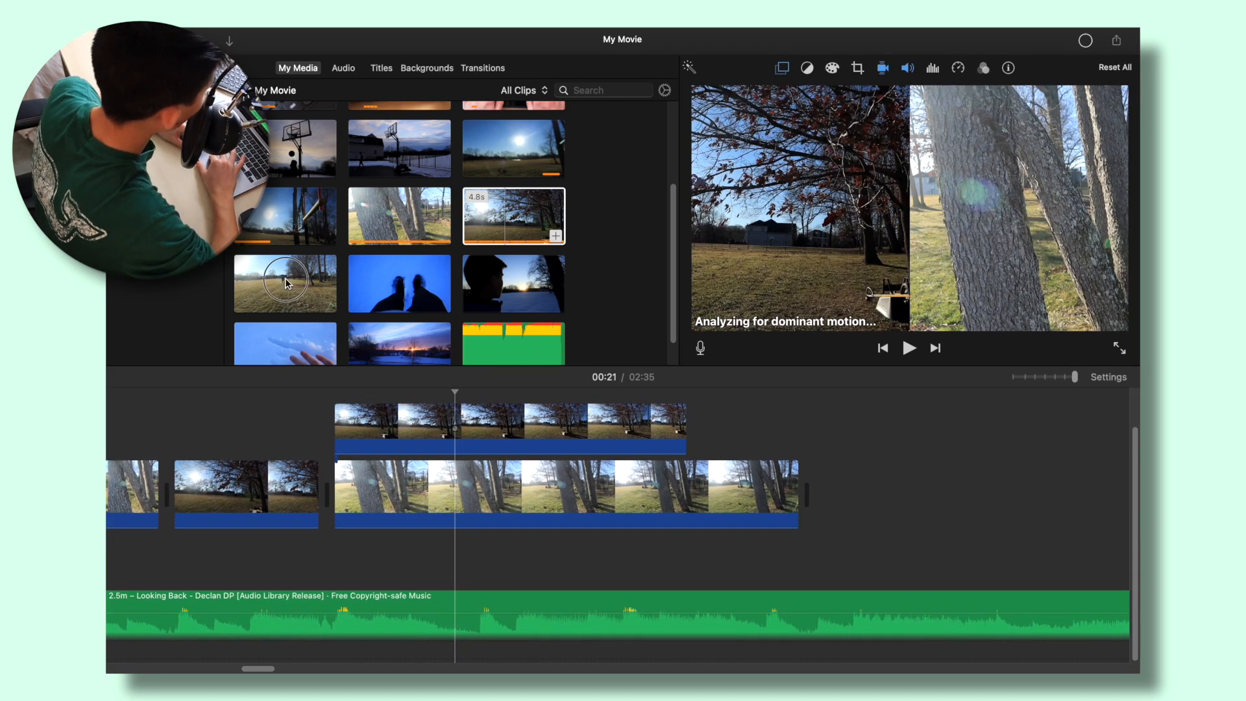
# Append the 26.4 s clip of a person crossing the field after the split-screen clips
pyautogui.click(280, 280)
pyautogui.moveTo(280, 281); pyautogui.dragTo(792, 493)
pyautogui.hscroll(5, 941, 551)
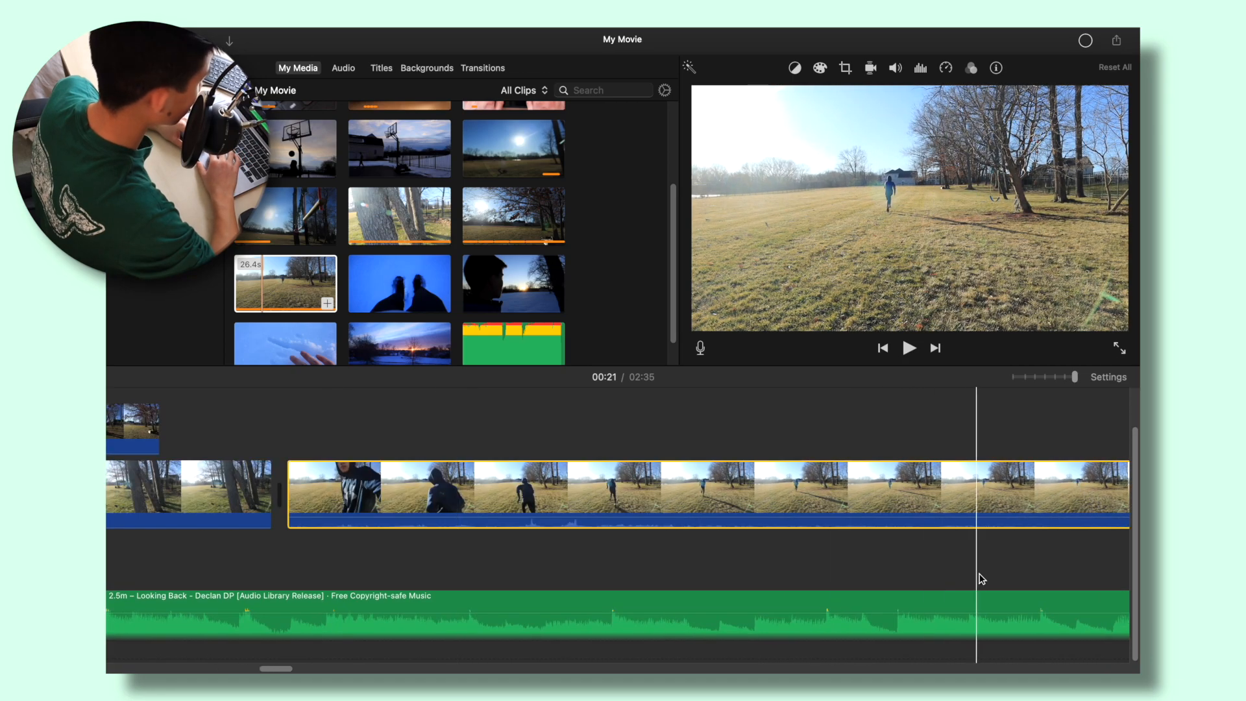
# Play back the split screen, split both of its clips on the beat, and delete the leftover pieces
pyautogui.hscroll(-4, 981, 578)
pyautogui.hscroll(-6, 664, 517)
pyautogui.press('space')
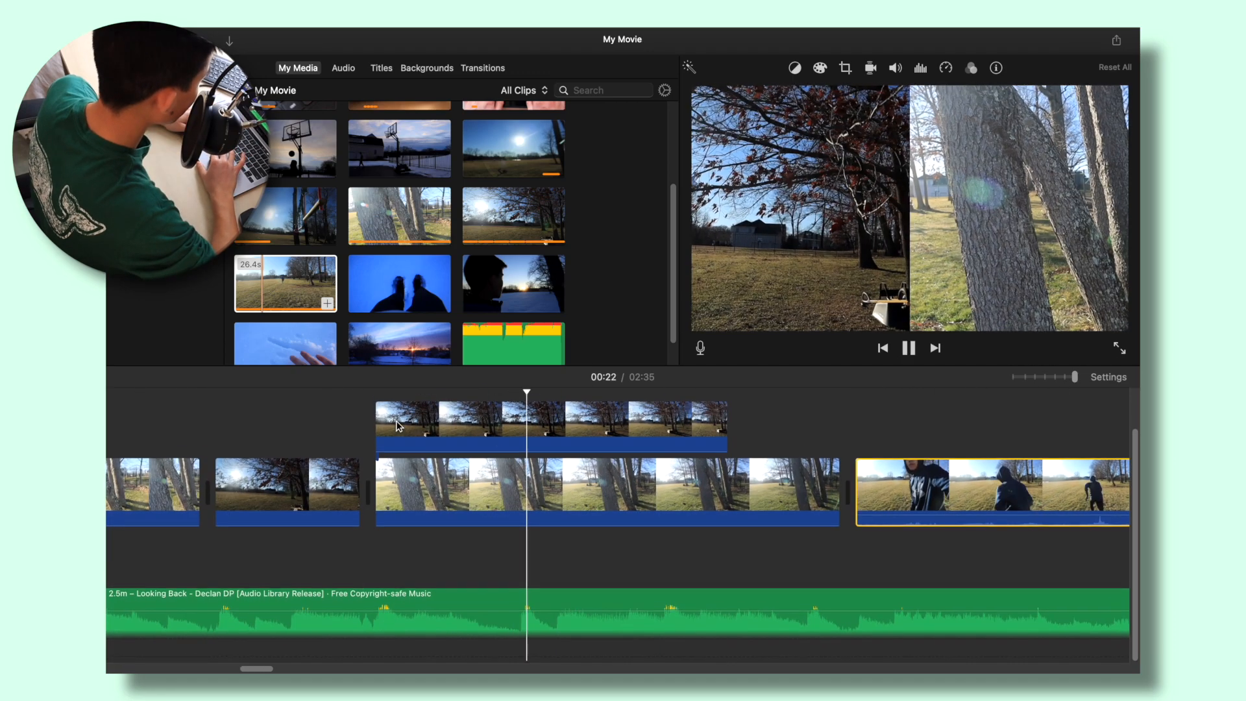
pyautogui.scroll(2, 398, 426)
pyautogui.press('space')
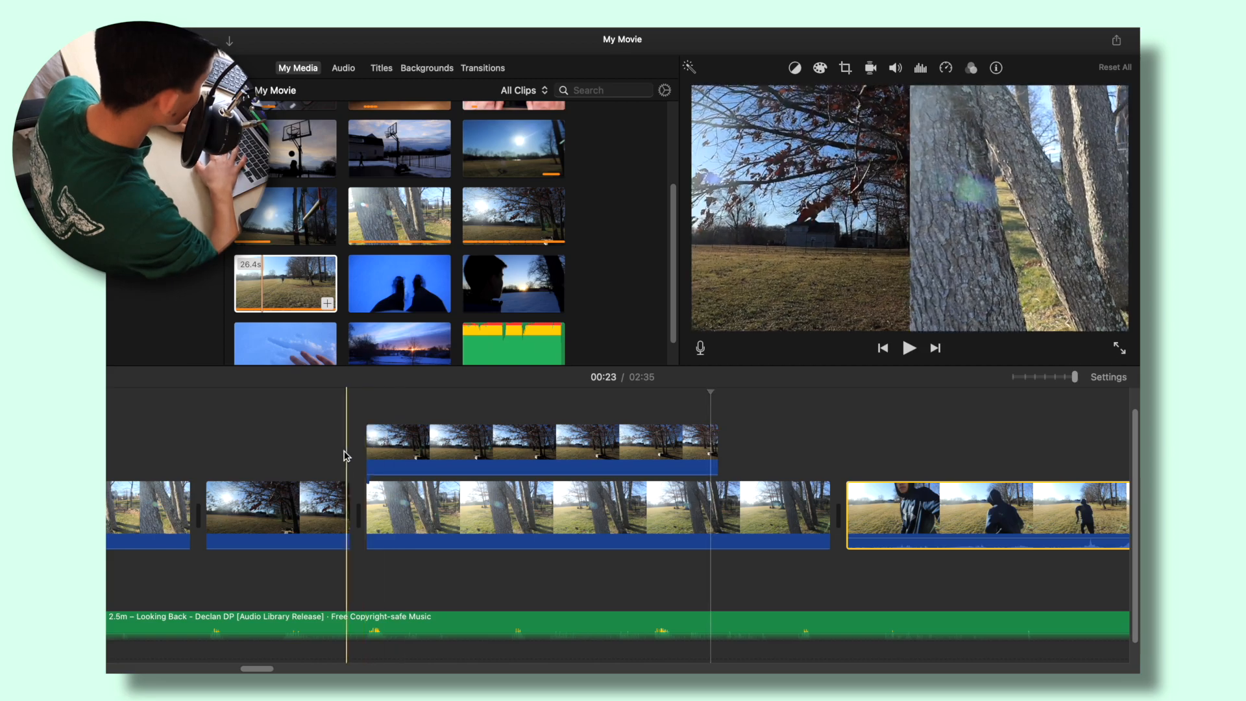
pyautogui.click(655, 517)
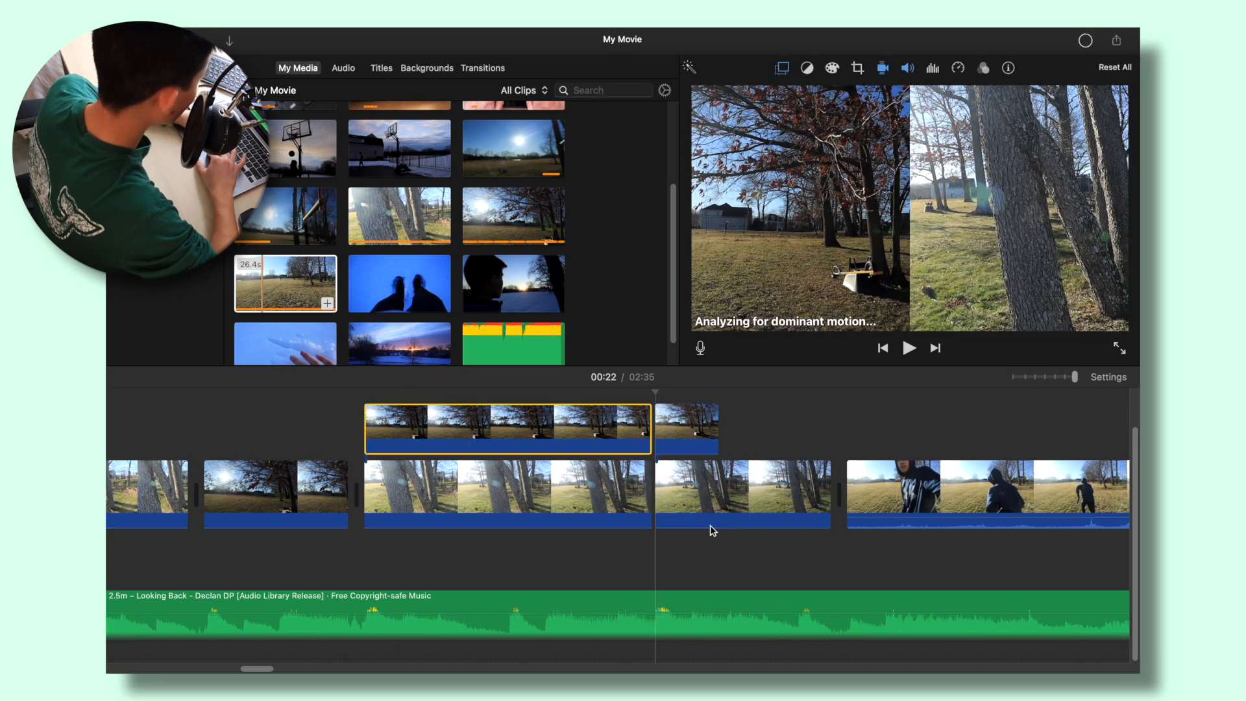
pyautogui.click(713, 530)
pyautogui.press('Delete')
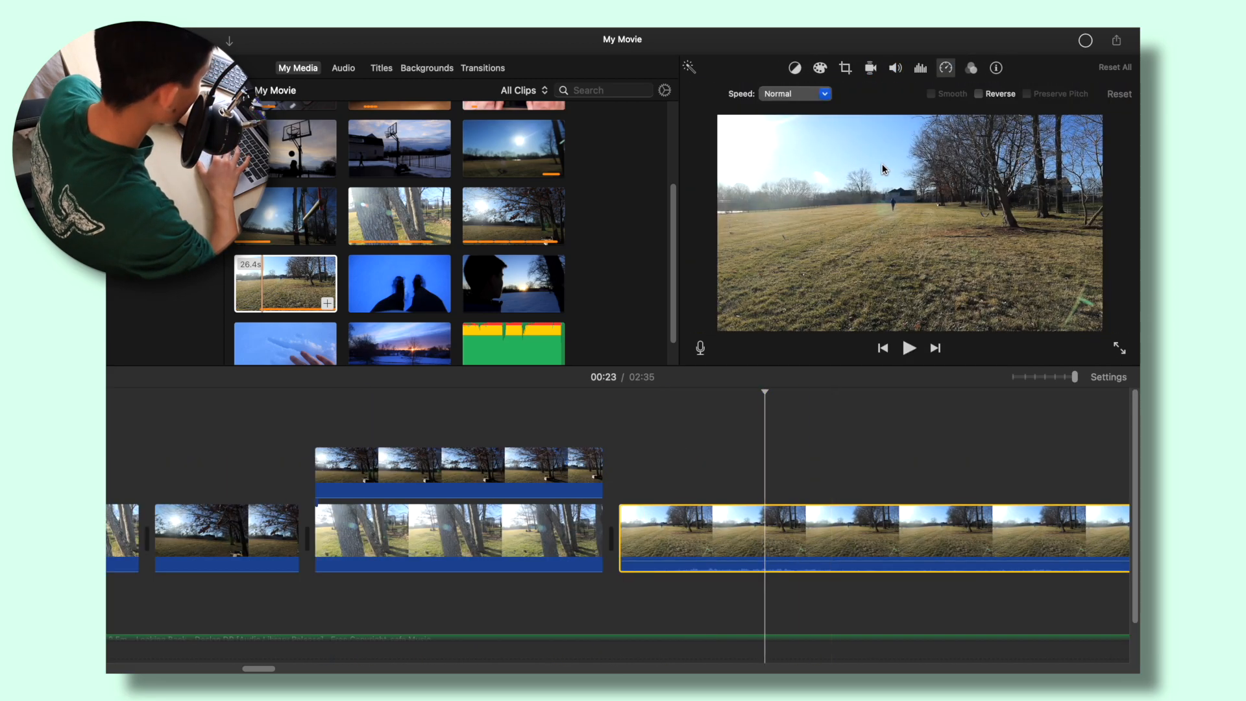
# Set the speed of the clip of the person crossing the field to Custom at 40%
pyautogui.click(816, 94)
pyautogui.click(789, 169)
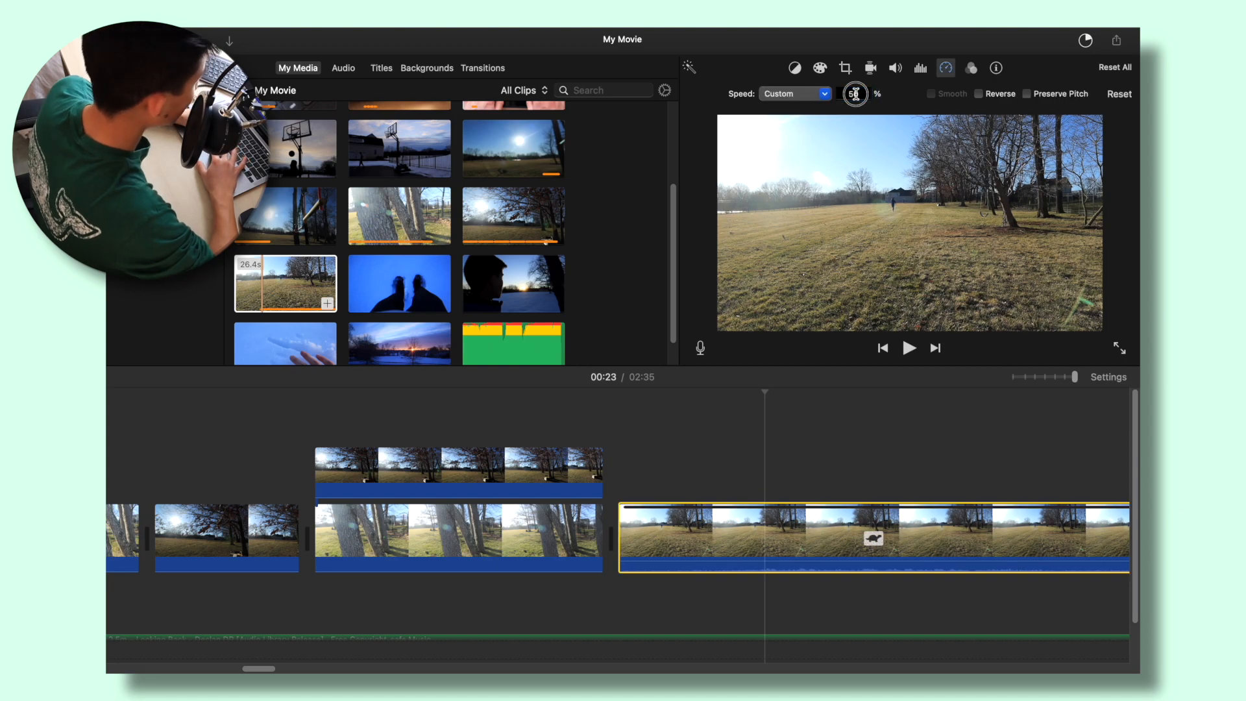
pyautogui.press('Return')
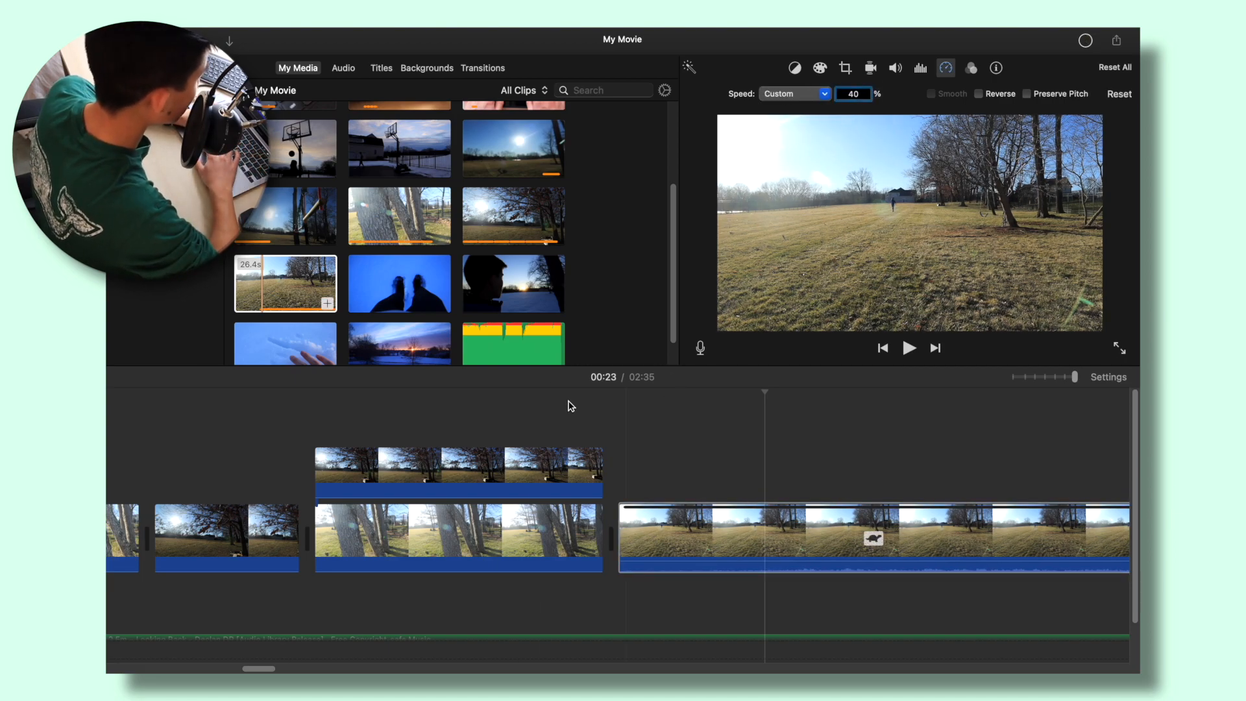